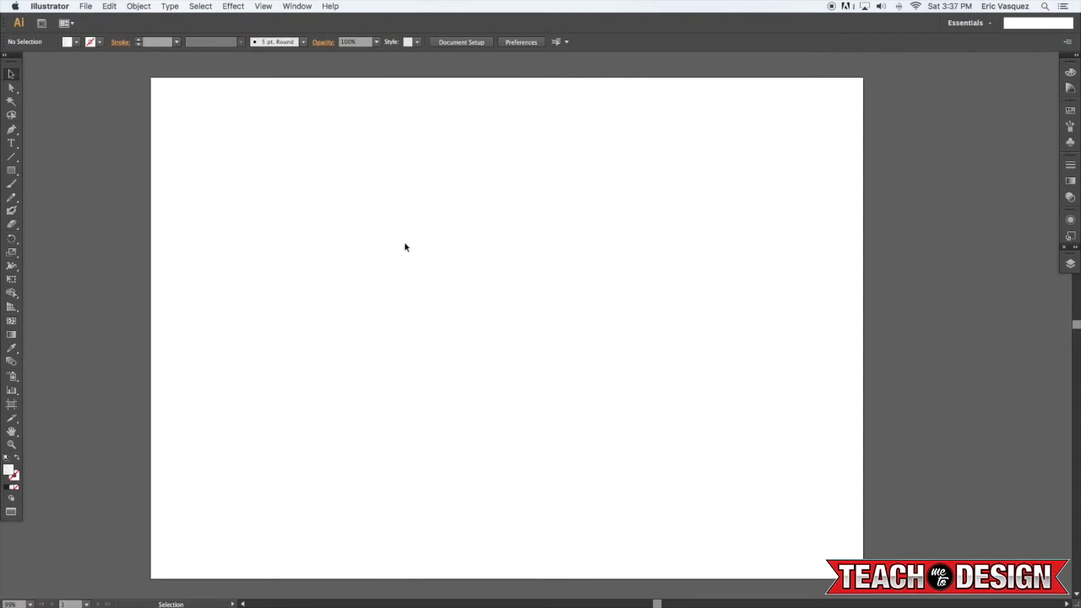
# - Draw a large circle with no outline and move it toward the artboard centre
pyautogui.hscroll(-1, 379, 251)
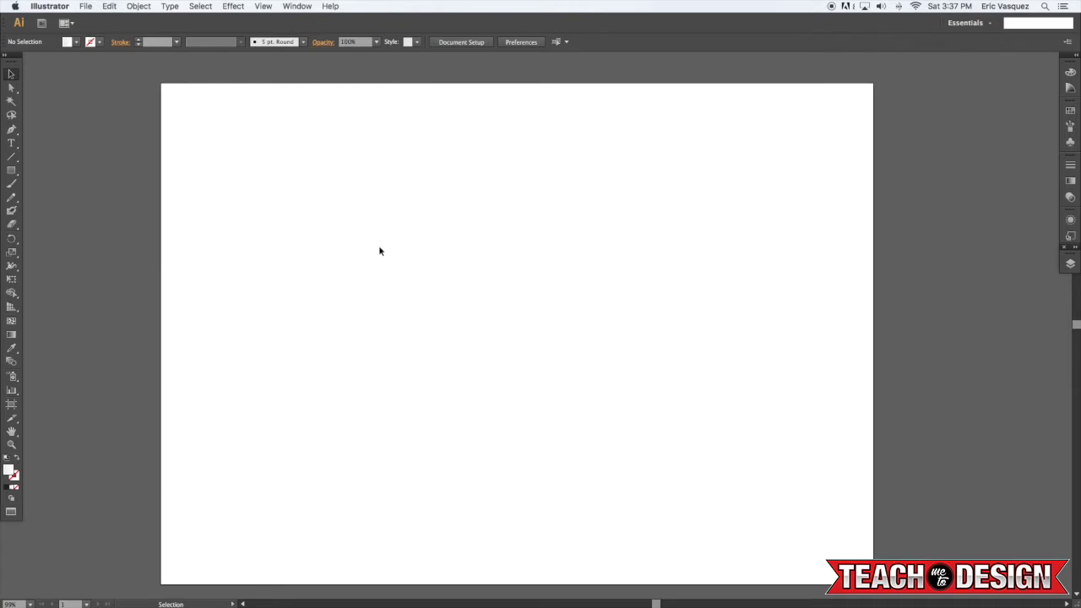
pyautogui.press('l')
pyautogui.scroll(1, 371, 249)
pyautogui.press('d')
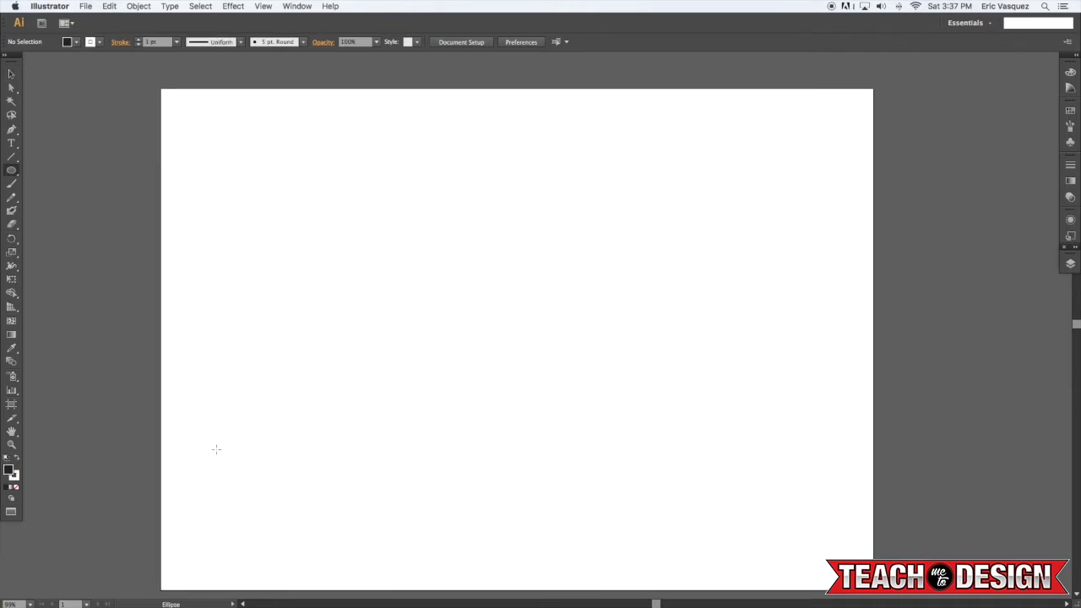
pyautogui.press('x')
pyautogui.click(16, 487)
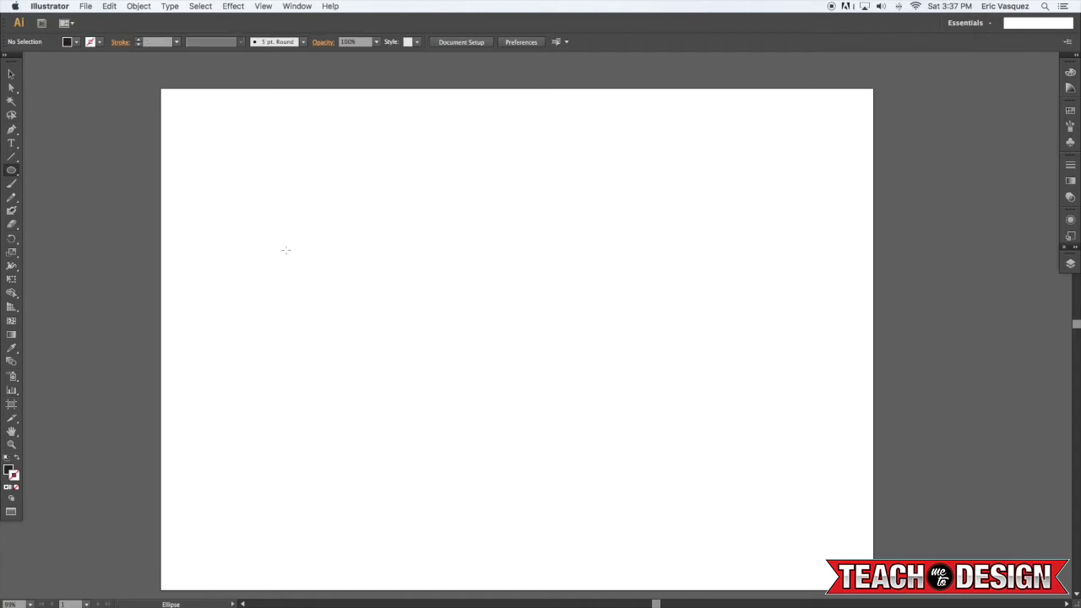
pyautogui.moveTo(298, 224); pyautogui.dragTo(613, 473)
pyautogui.press('v')
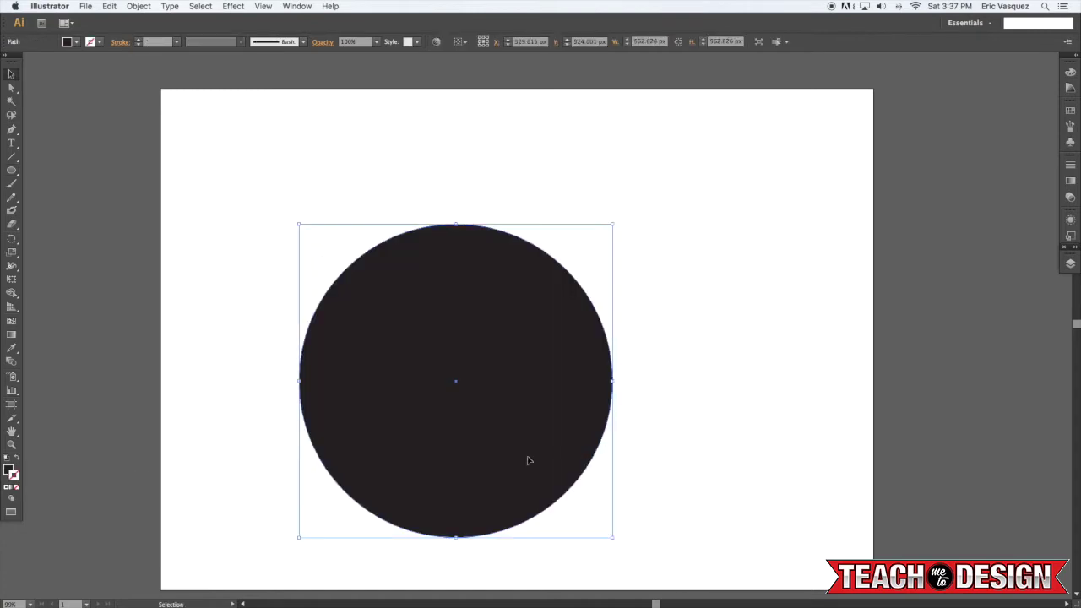
pyautogui.moveTo(527, 460); pyautogui.dragTo(553, 403)
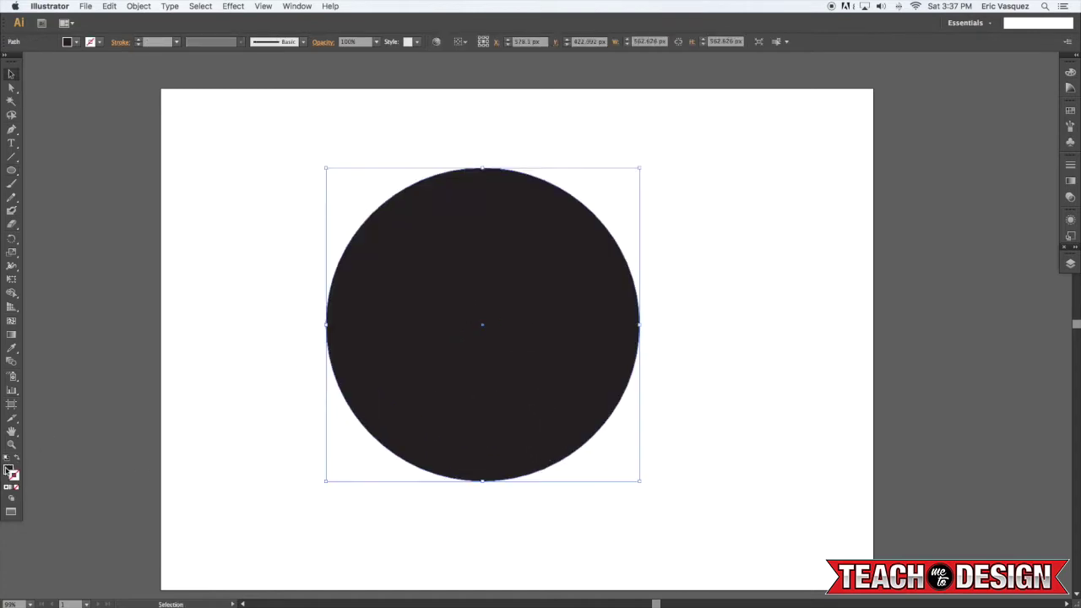
# - Set the circle's fill to pure black (000000), then deselect it
pyautogui.doubleClick(8, 471)
pyautogui.write('0')
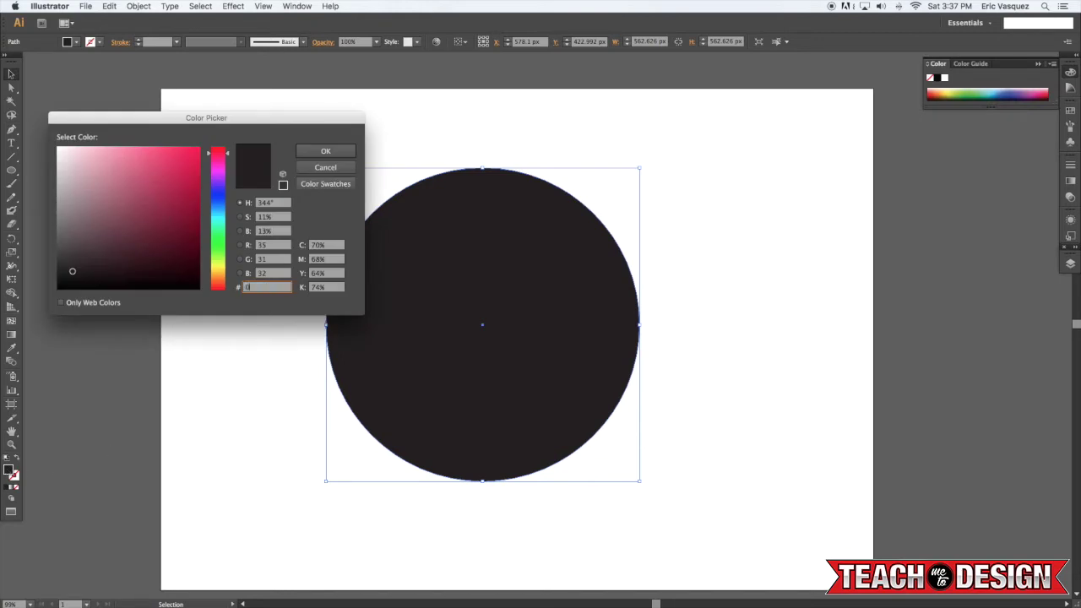
pyautogui.write('00000')
pyautogui.press('Return')
pyautogui.press('super+shift+a')
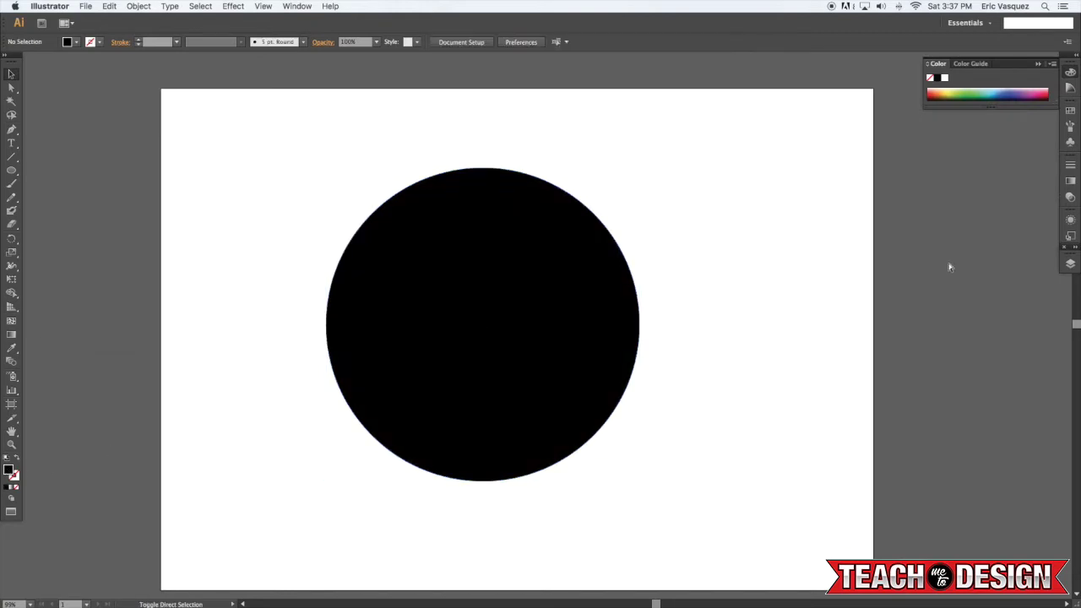
pyautogui.moveTo(771, 291); pyautogui.dragTo(769, 284)
pyautogui.click(629, 308)
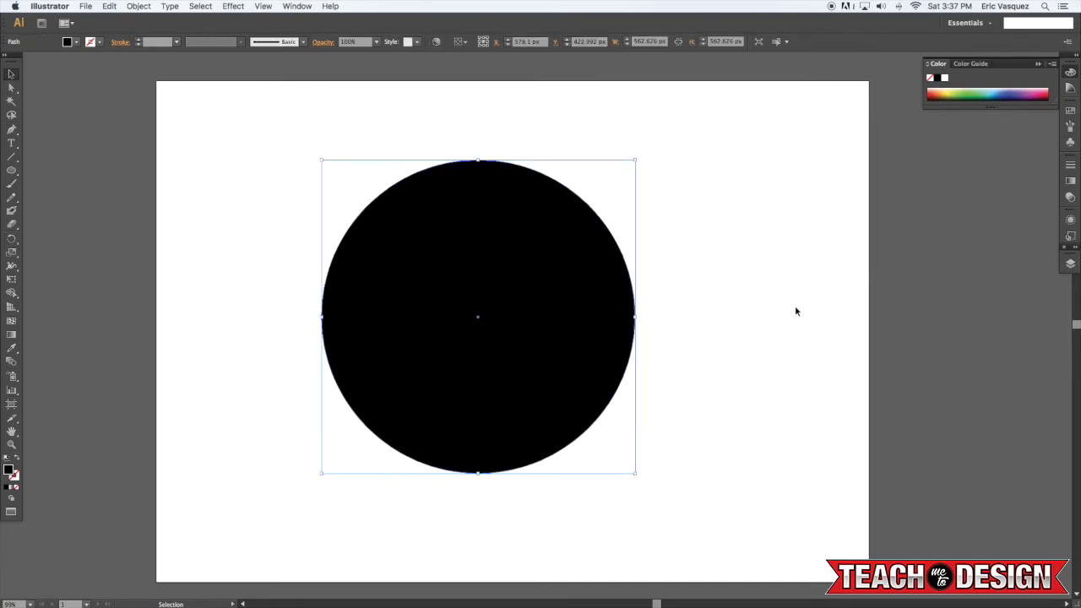
pyautogui.click(794, 312)
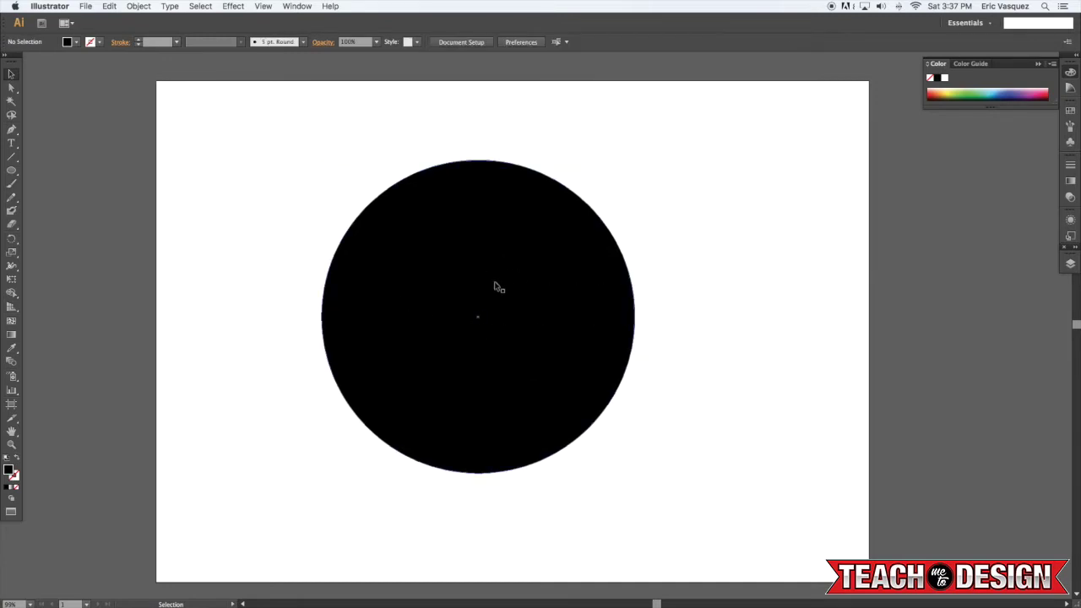
# - Draw a wide black rectangle over the circle's upper part and nudge it about 12 px right
pyautogui.press('l')
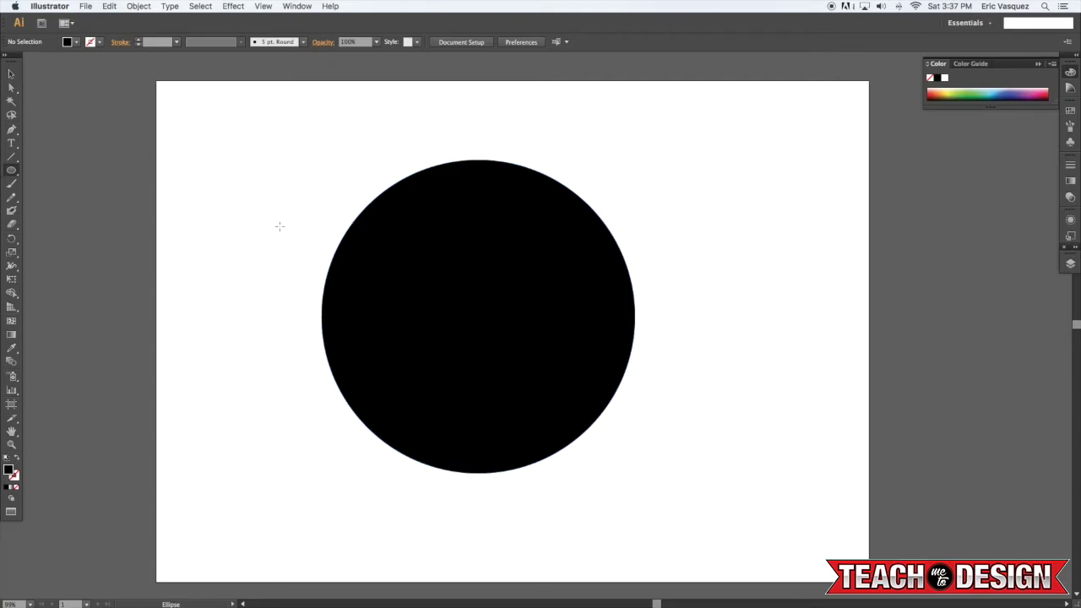
pyautogui.moveTo(210, 159); pyautogui.dragTo(349, 249)
pyautogui.press('super+z')
pyautogui.press('m')
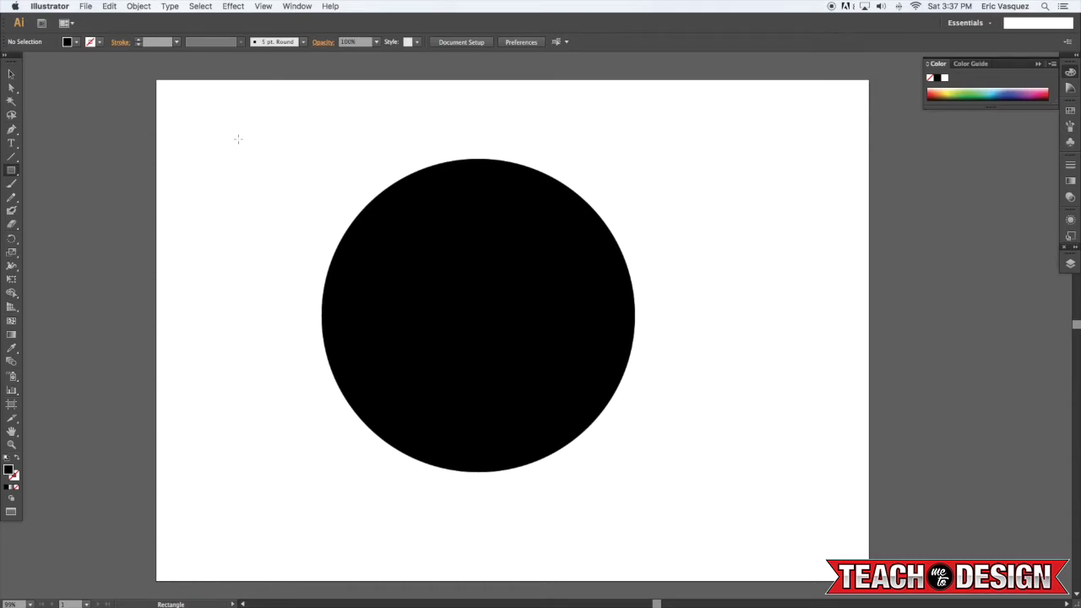
pyautogui.moveTo(238, 138); pyautogui.dragTo(720, 420)
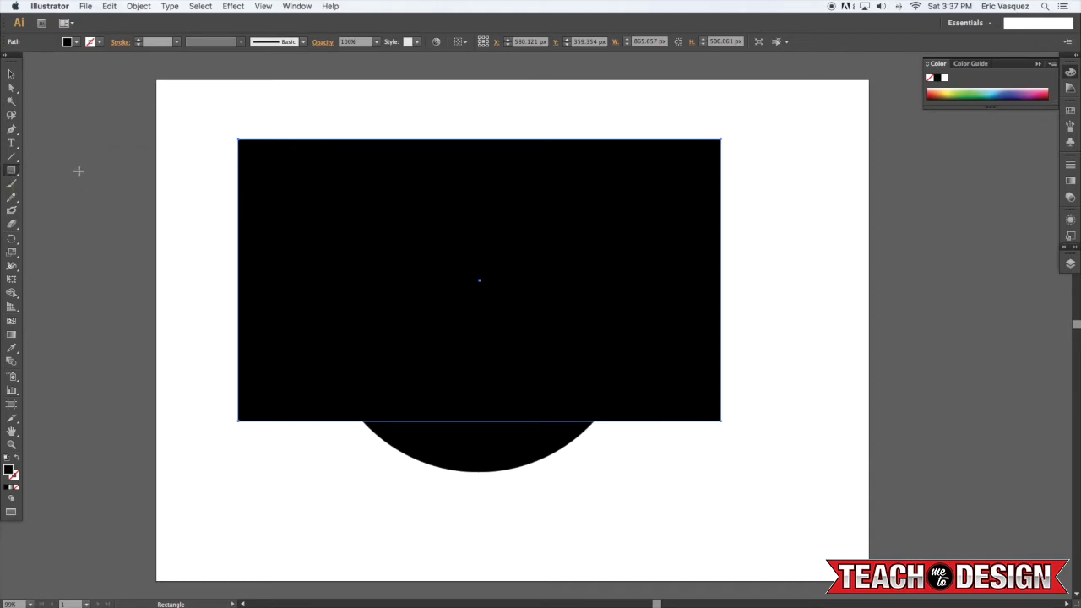
pyautogui.press('v')
pyautogui.moveTo(624, 206); pyautogui.dragTo(634, 222)
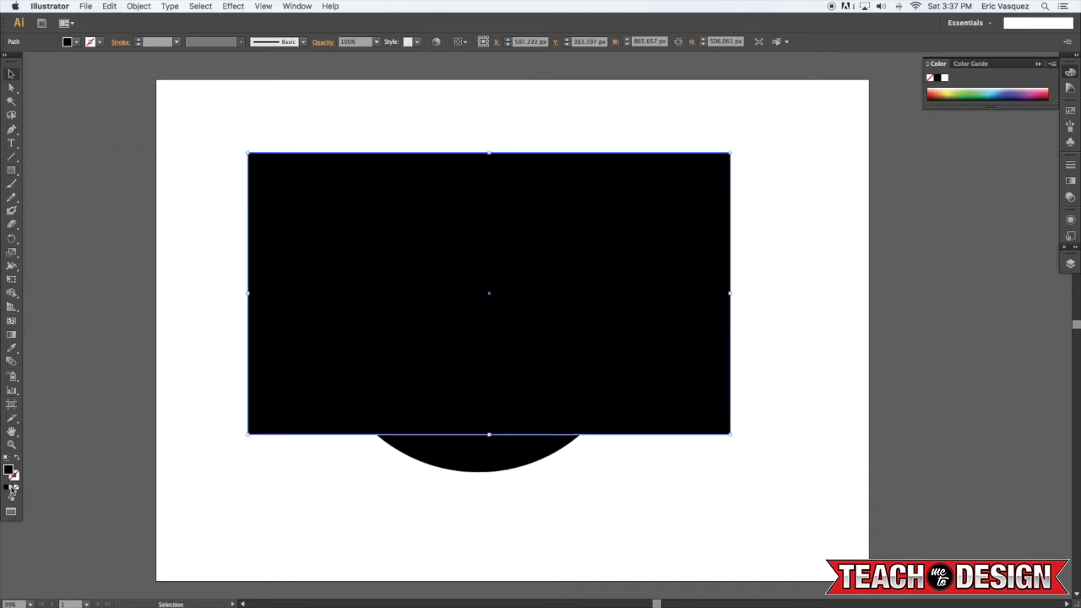
# - Fill the rectangle with a gradient whose black stop becomes white and one stop 0% opacity
pyautogui.click(11, 489)
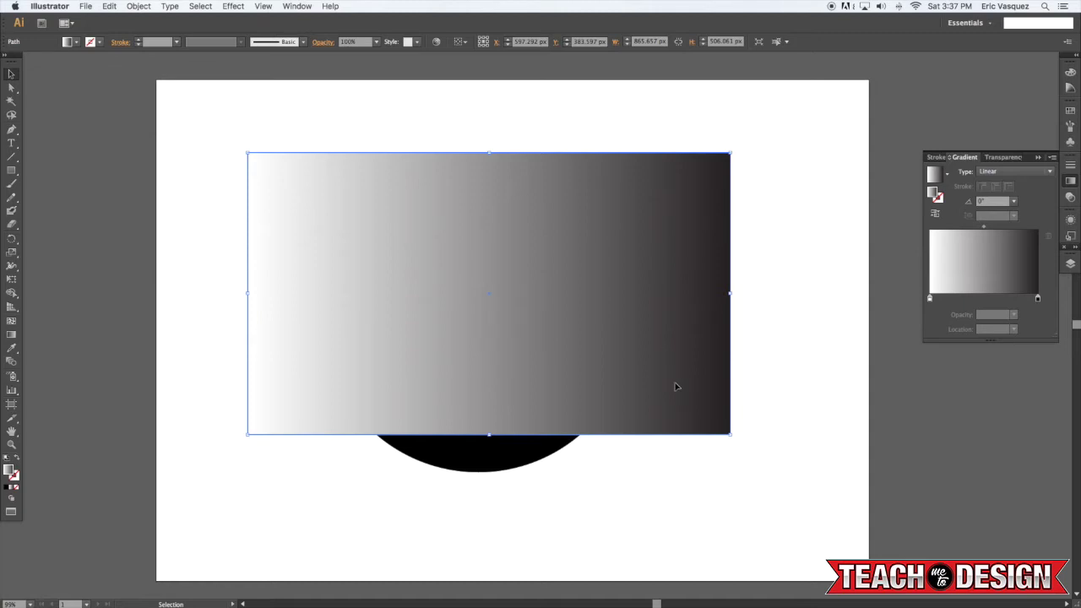
pyautogui.doubleClick(1038, 300)
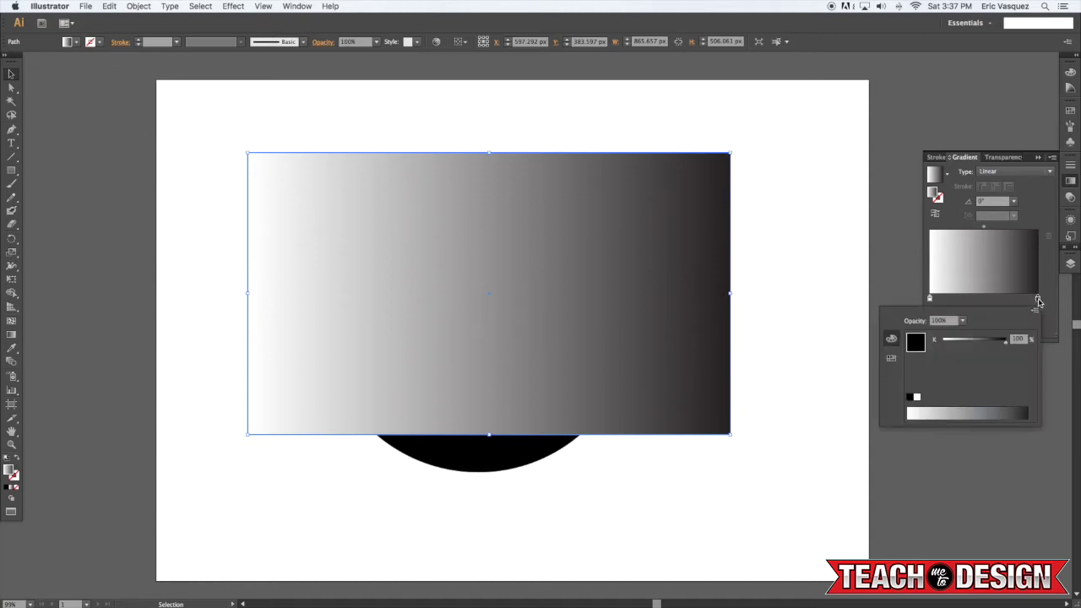
pyautogui.moveTo(1008, 344); pyautogui.dragTo(931, 344)
pyautogui.click(1048, 273)
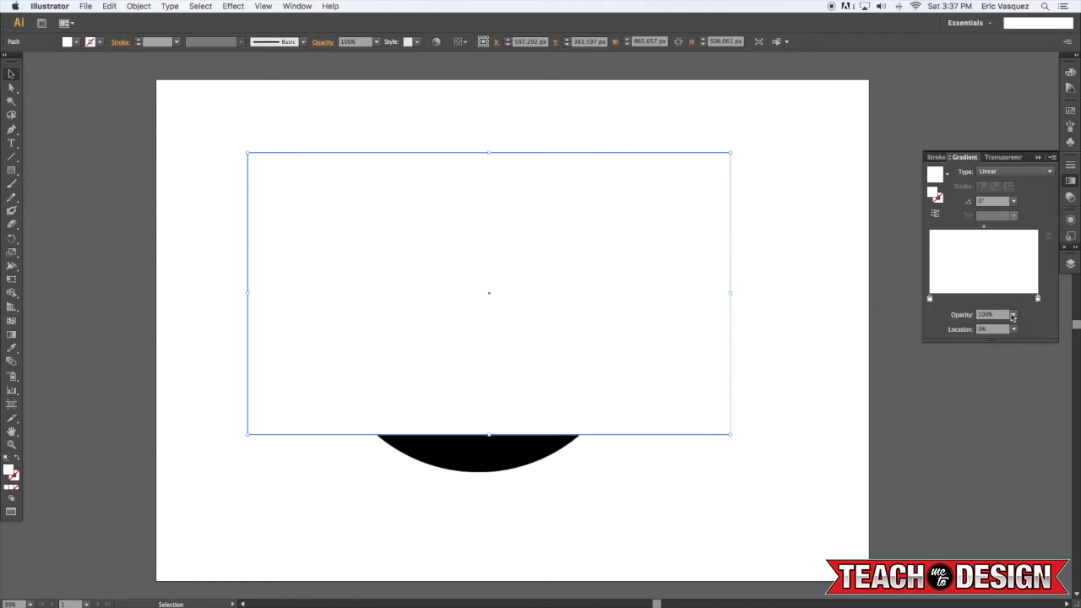
pyautogui.click(1013, 314)
pyautogui.click(1026, 329)
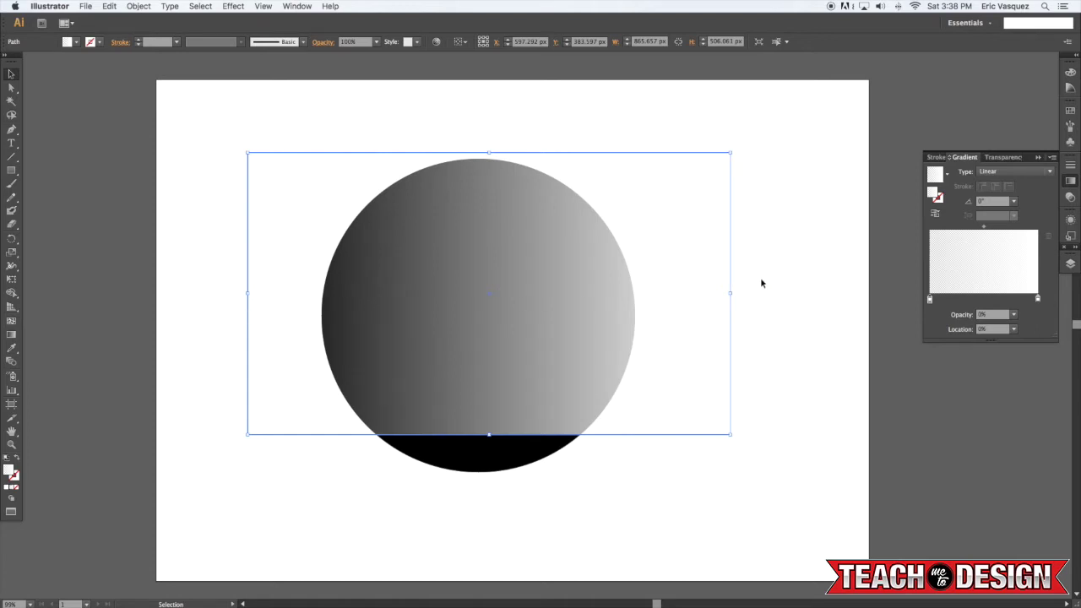
# - Set the gradient angle to 90° and raise the rectangle's bottom edge to 461.616 px tall
pyautogui.click(992, 201)
pyautogui.write('90')
pyautogui.press('Return')
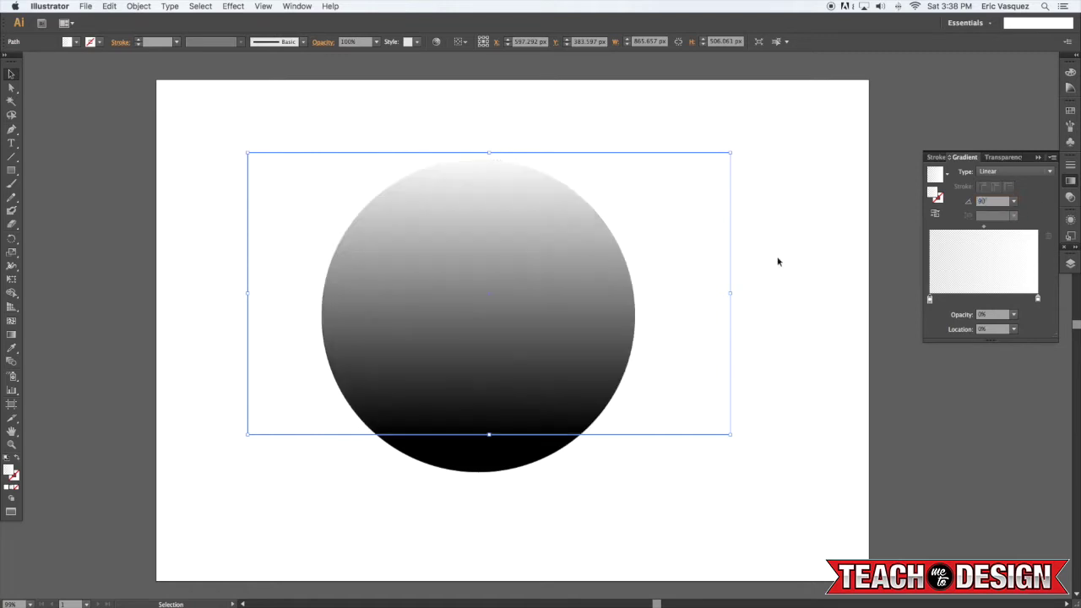
pyautogui.moveTo(490, 435); pyautogui.dragTo(488, 387)
# - Zoom out and extend the first gradient rectangle's bottom edge downward
pyautogui.click(701, 470)
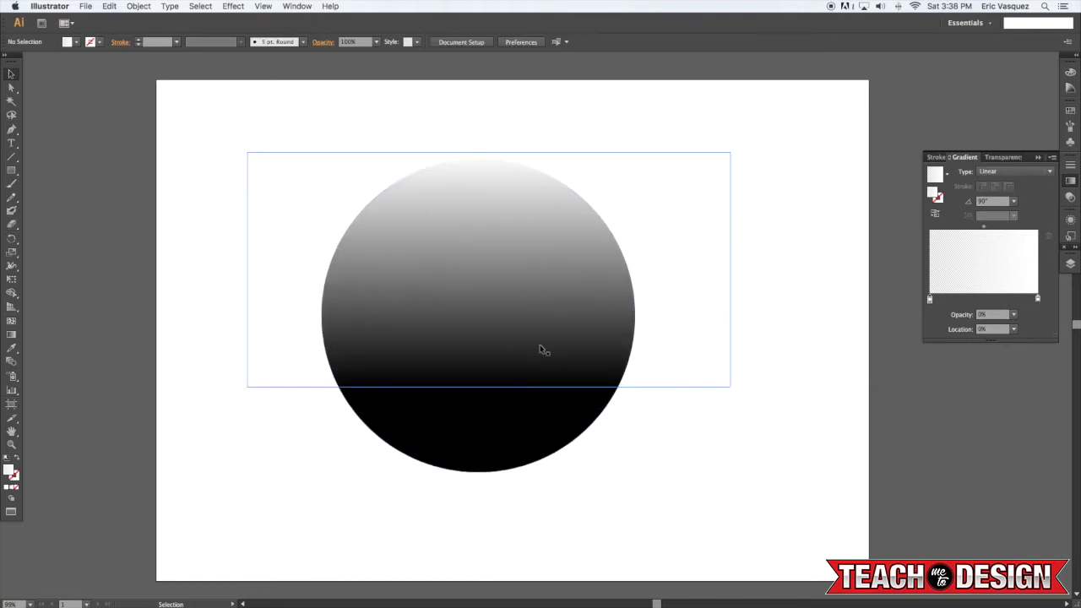
pyautogui.press('super+minus')
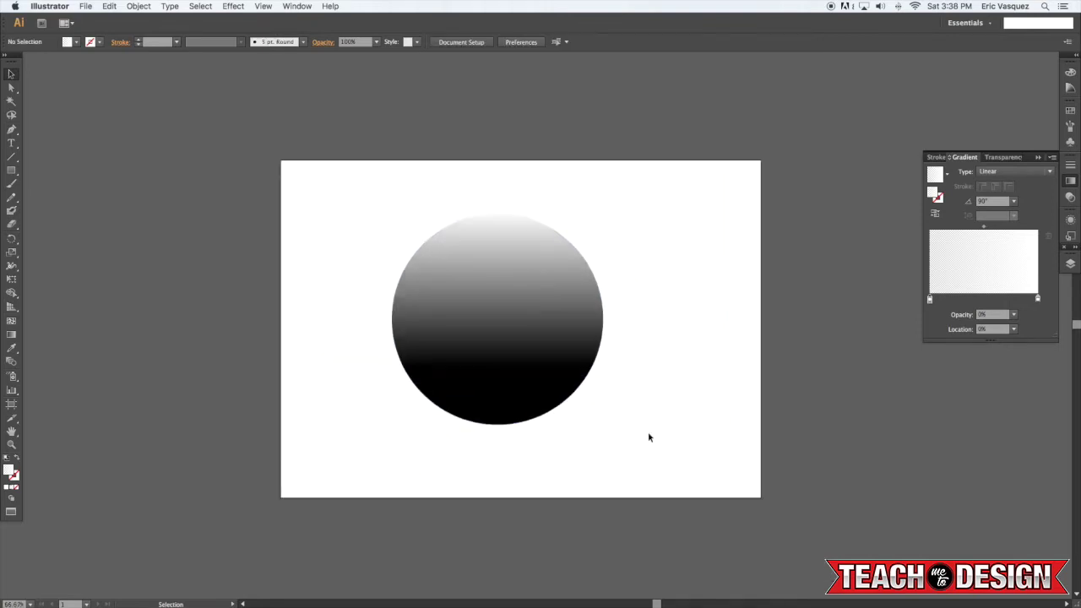
pyautogui.click(633, 313)
pyautogui.moveTo(503, 367); pyautogui.dragTo(504, 397)
pyautogui.click(698, 342)
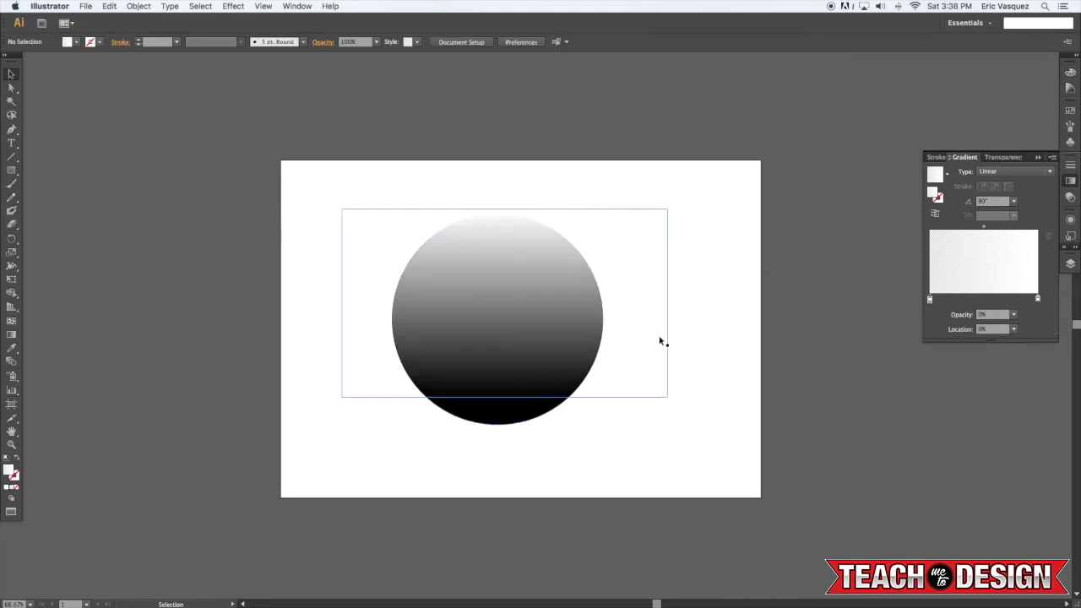
# - Draw a second gradient rectangle over the whole circle, centred and sized 743.523 × 715.461 px
pyautogui.press('m')
pyautogui.moveTo(364, 189)
pyautogui.mouseDown()
pyautogui.moveTo(549, 333)
pyautogui.moveTo(635, 447)
pyautogui.moveTo(666, 460)
pyautogui.mouseUp()
pyautogui.press('v')
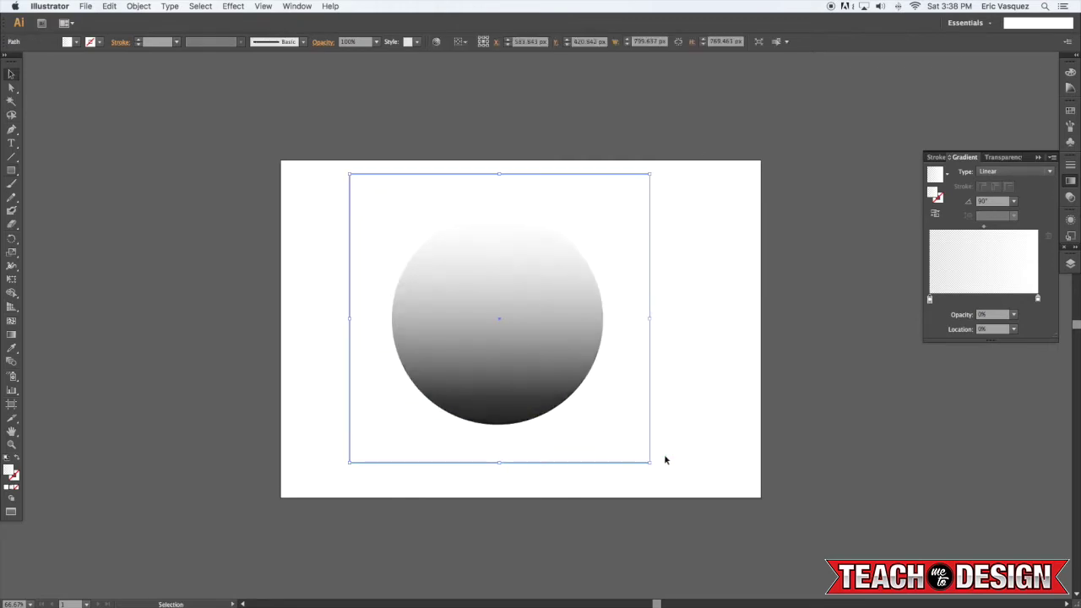
pyautogui.moveTo(629, 390); pyautogui.dragTo(574, 371)
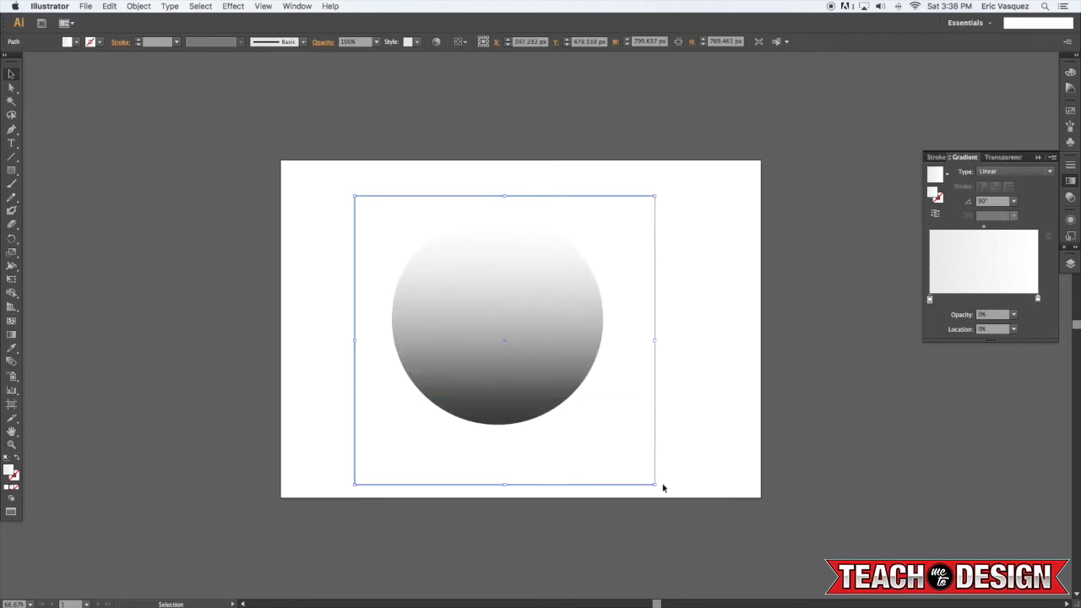
pyautogui.moveTo(655, 485); pyautogui.dragTo(644, 463)
pyautogui.click(1070, 197)
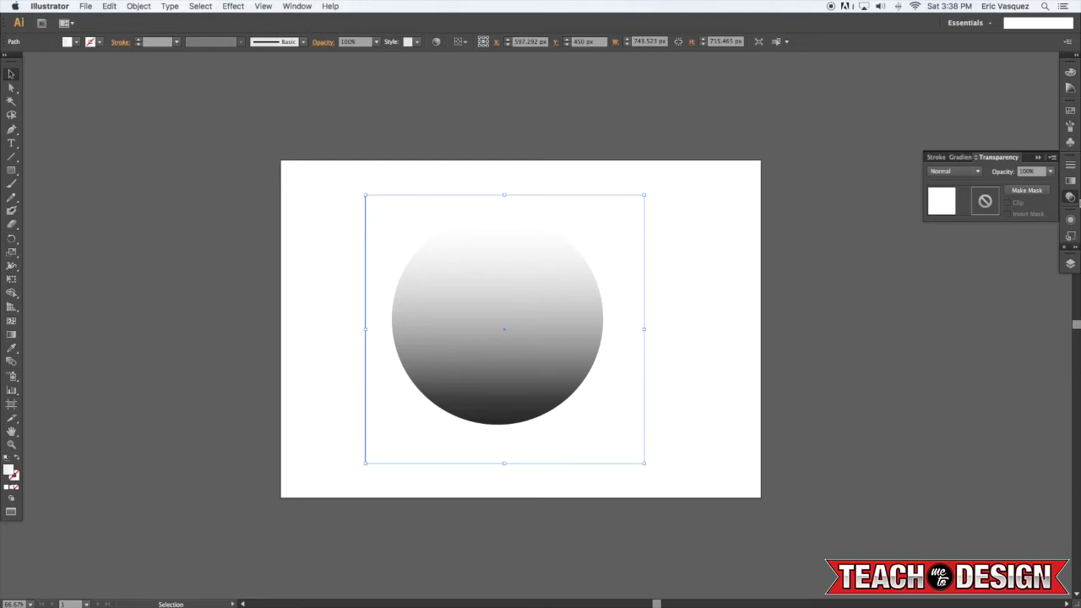
pyautogui.click(1049, 172)
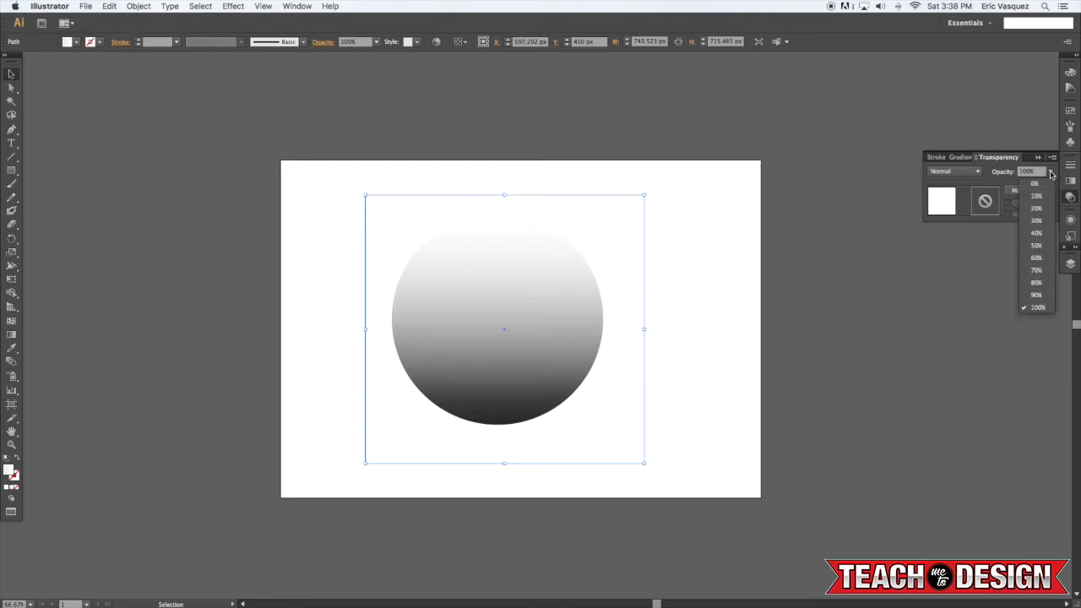
pyautogui.click(1037, 243)
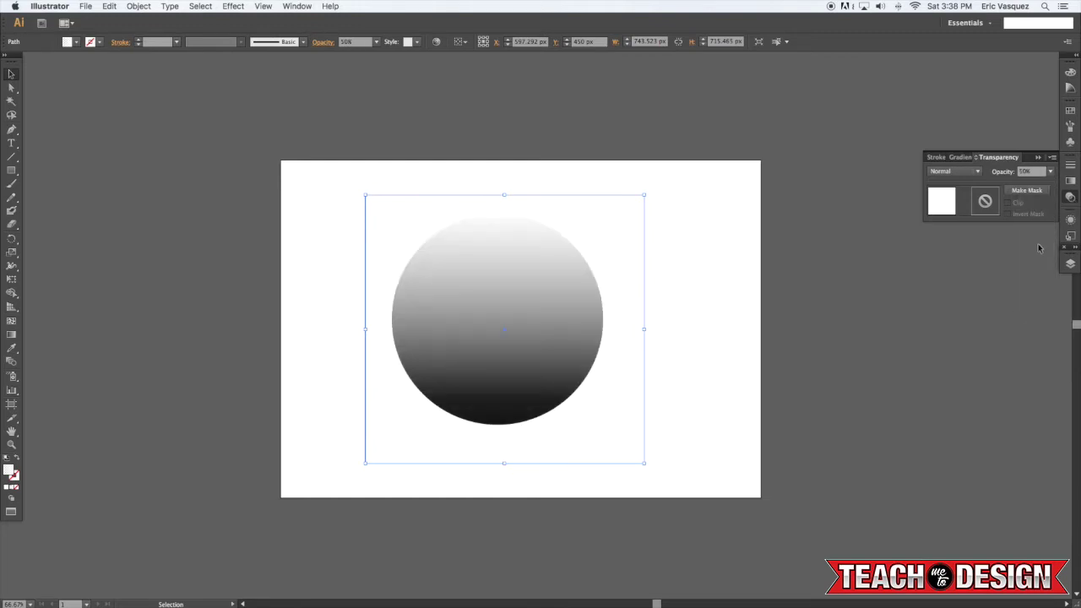
pyautogui.keyDown('shift'); pyautogui.click(667, 291); pyautogui.keyUp('shift')
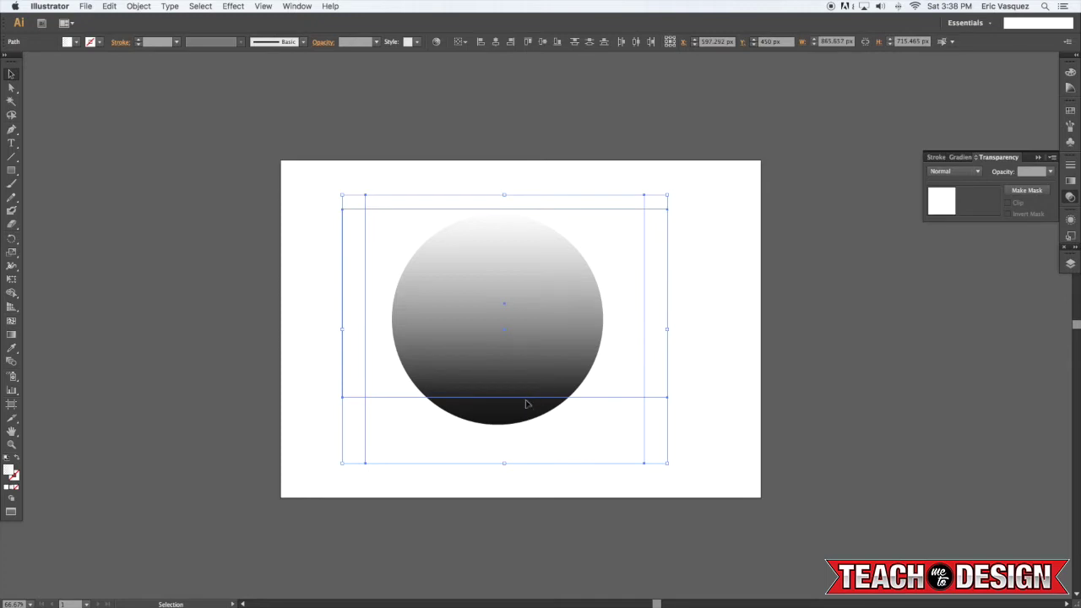
pyautogui.click(731, 350)
pyautogui.moveTo(714, 351); pyautogui.dragTo(644, 420)
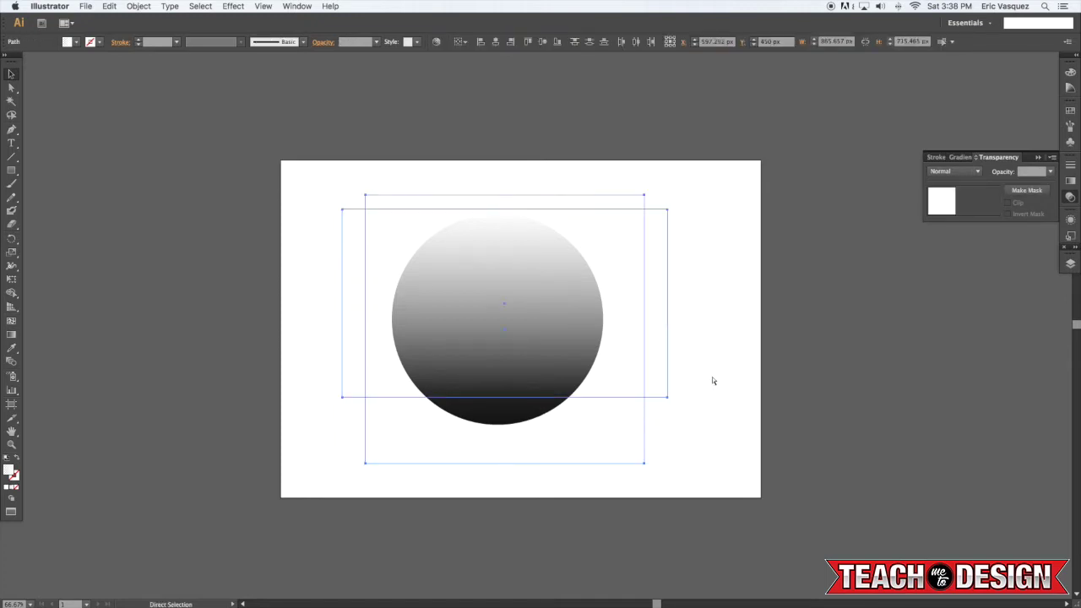
pyautogui.click(711, 375)
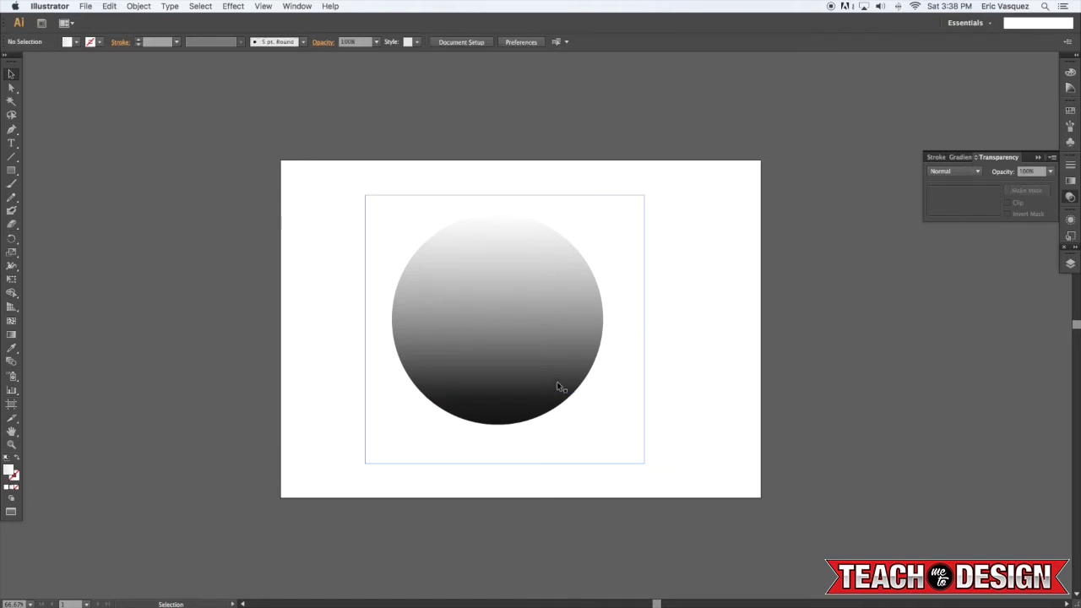
# - Undo the opacity mask with Cmd+Z, removing the gradient rectangles from the black circle
pyautogui.click(528, 407)
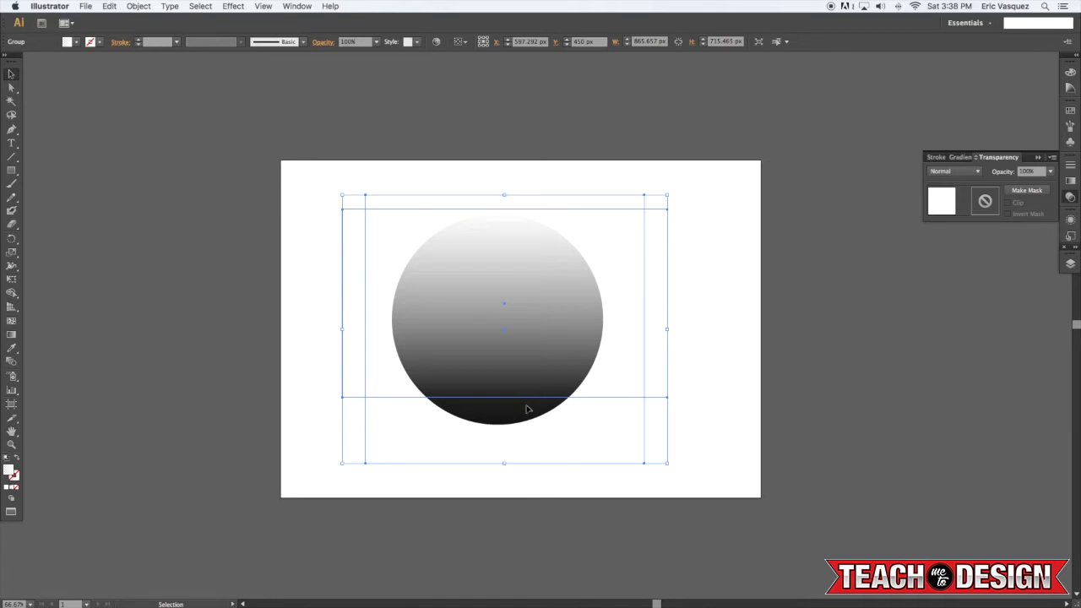
pyautogui.press('super+shift+a')
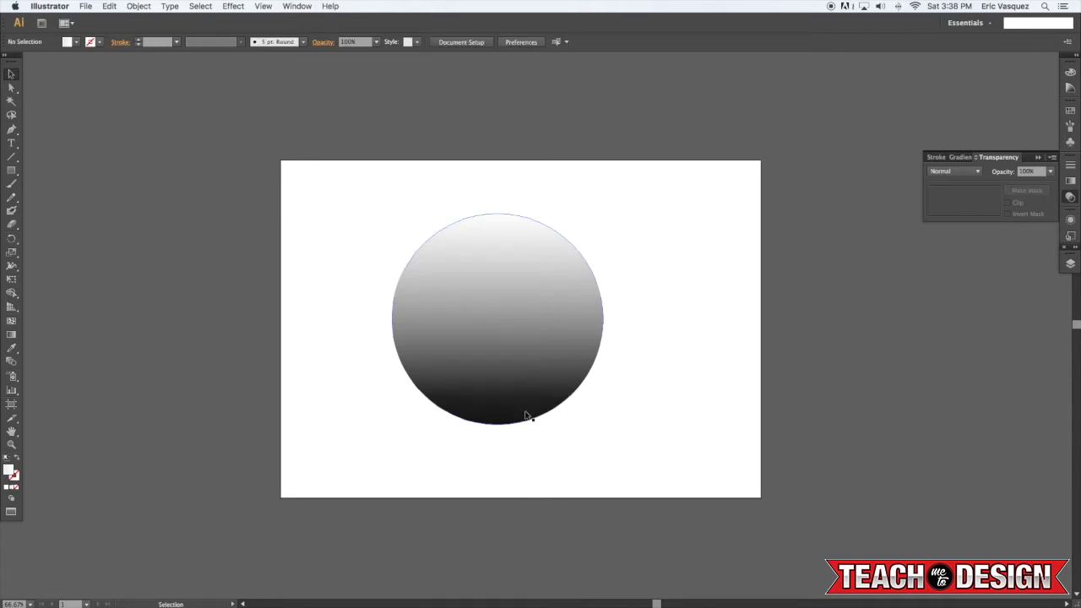
pyautogui.click(525, 415)
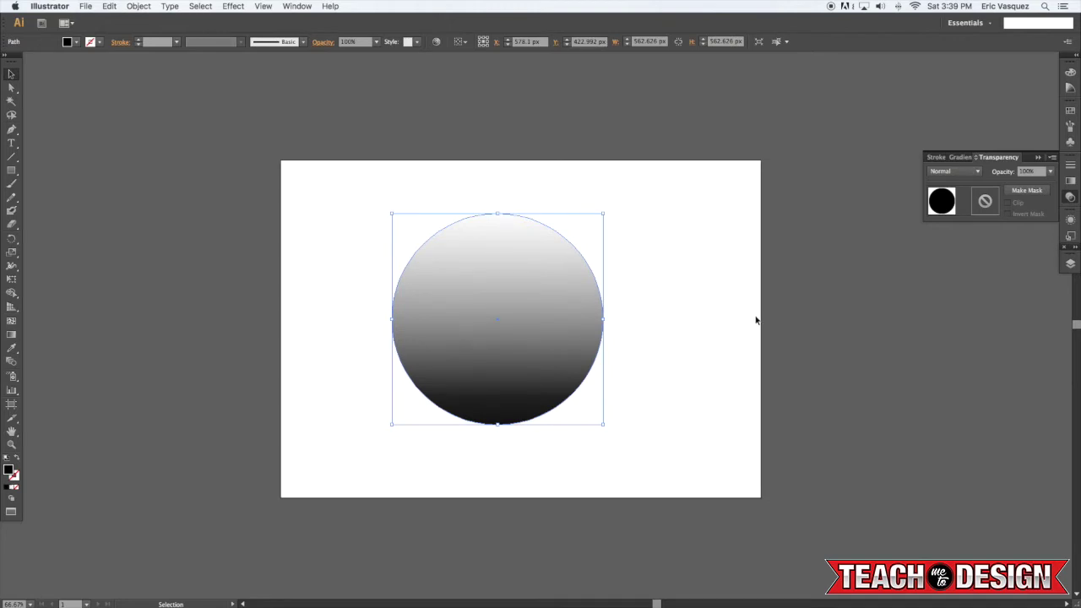
pyautogui.click(755, 320)
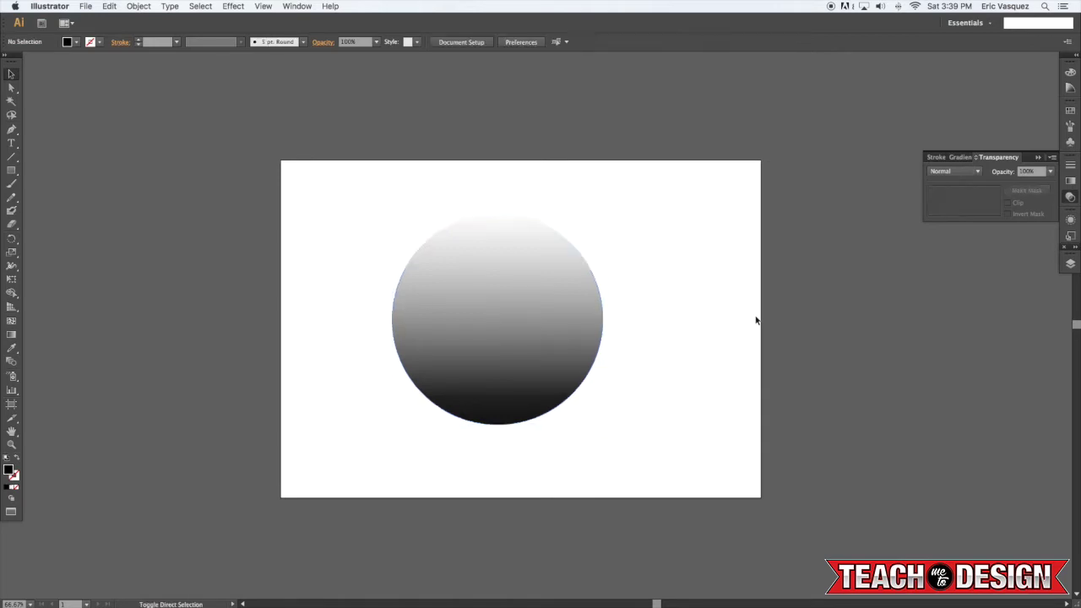
pyautogui.press('super+z')
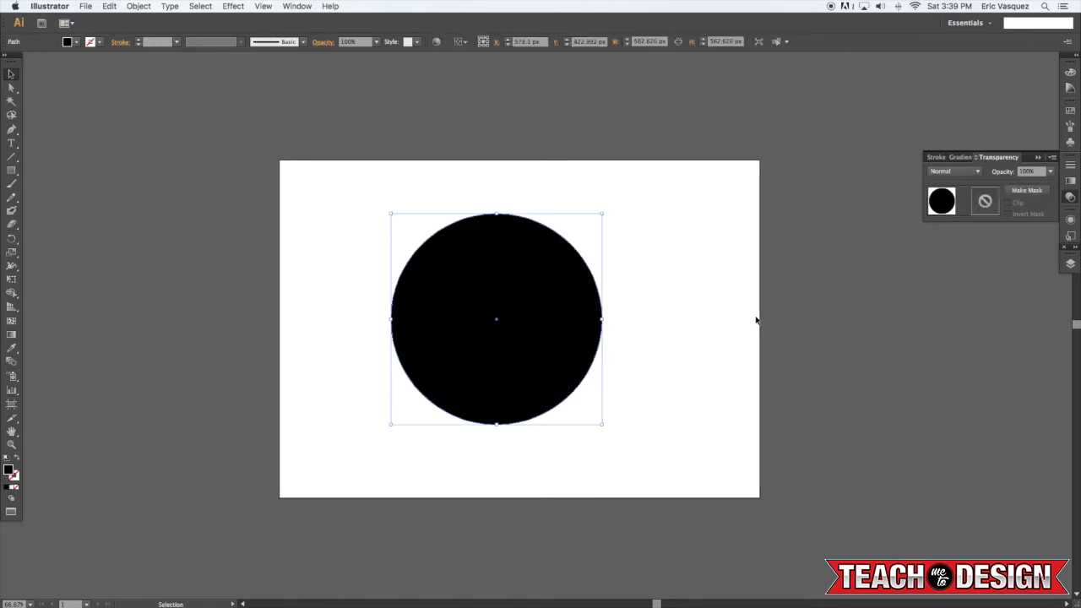
pyautogui.click(755, 320)
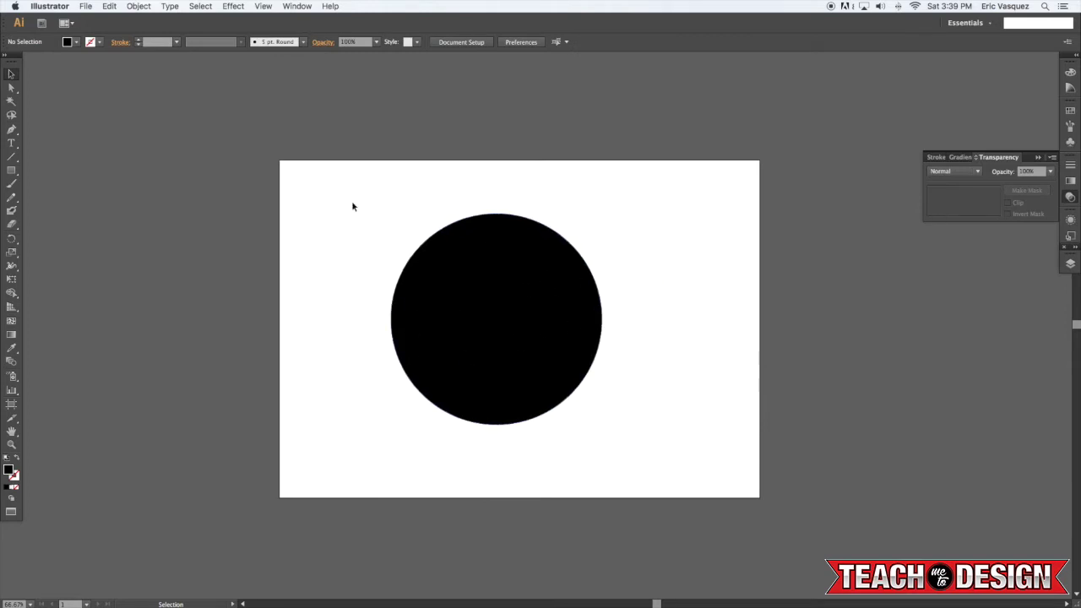
# - Unlock all hidden gradient shapes with Cmd+Alt+2
pyautogui.click(141, 7)
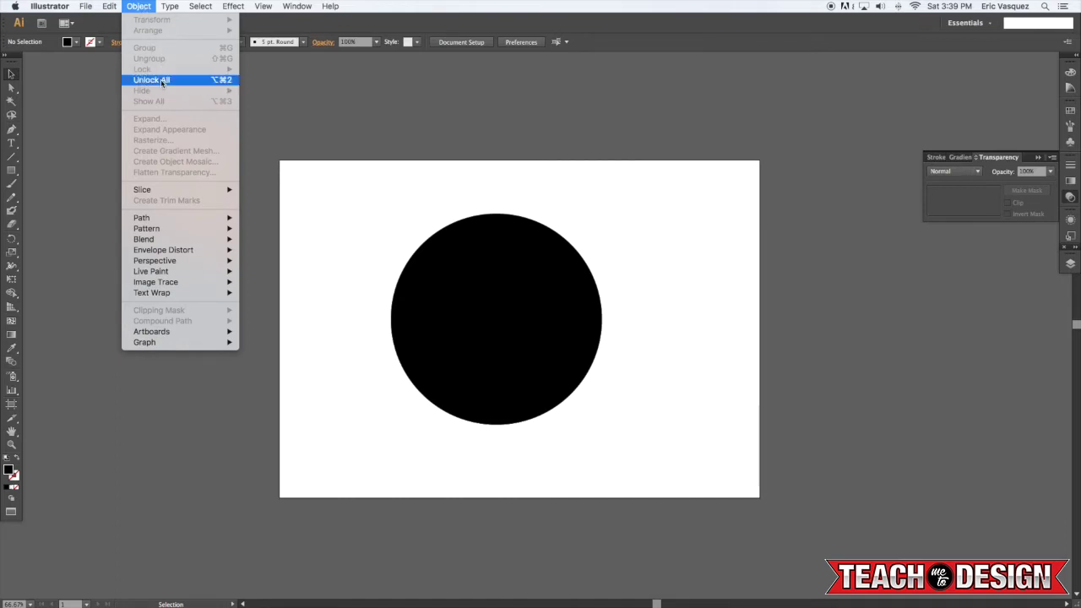
pyautogui.click(141, 5)
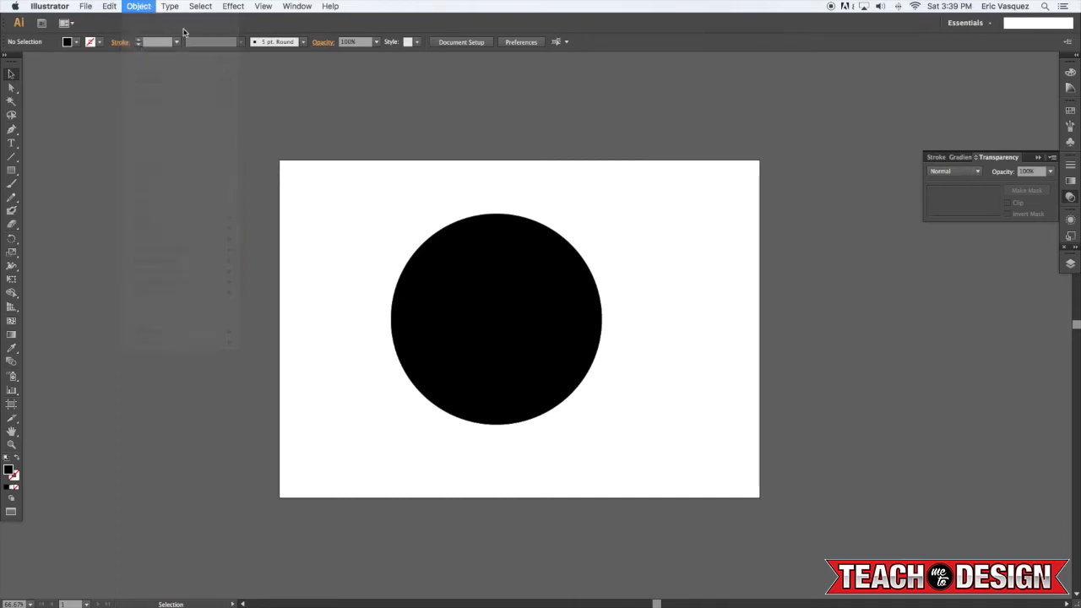
pyautogui.press('super+alt+2')
pyautogui.click(430, 168)
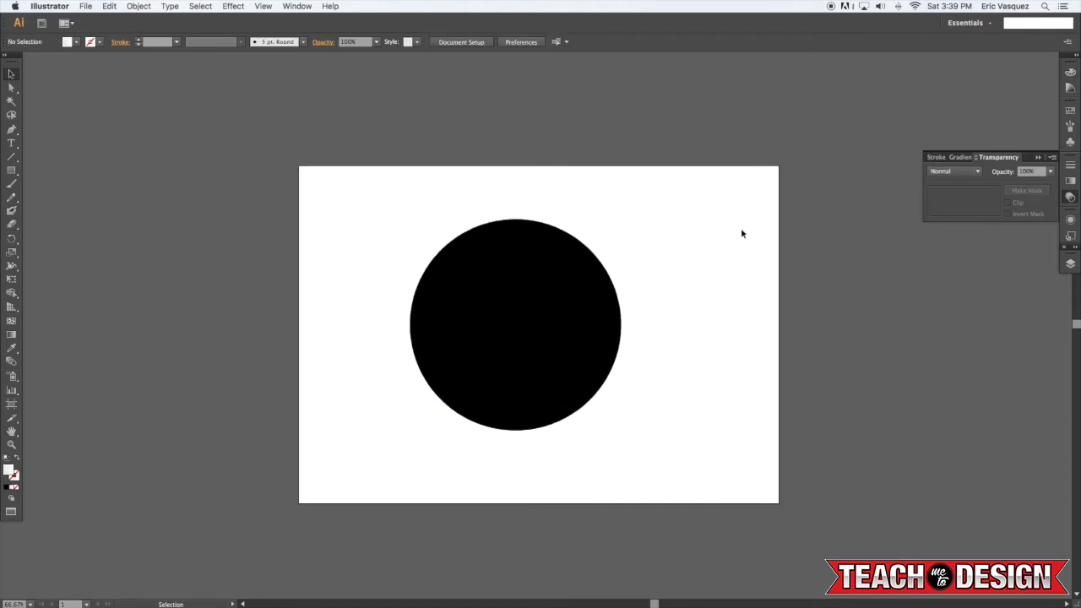
# - Draw a 1057.447 × 803.96 px rectangle behind the circle filled with red #FF0049
pyautogui.press('m')
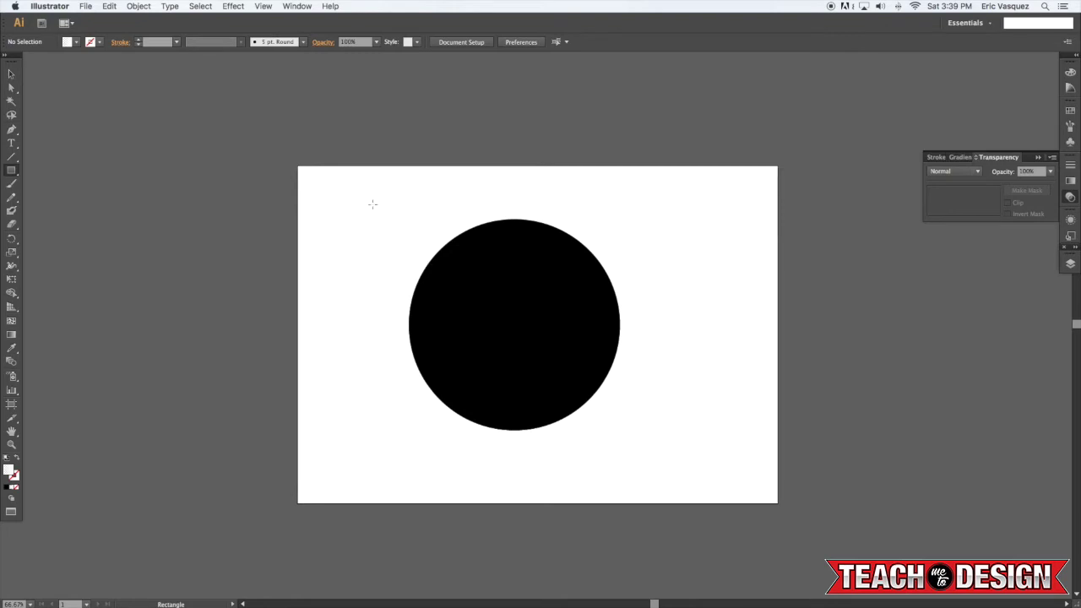
pyautogui.moveTo(318, 179); pyautogui.dragTo(714, 480)
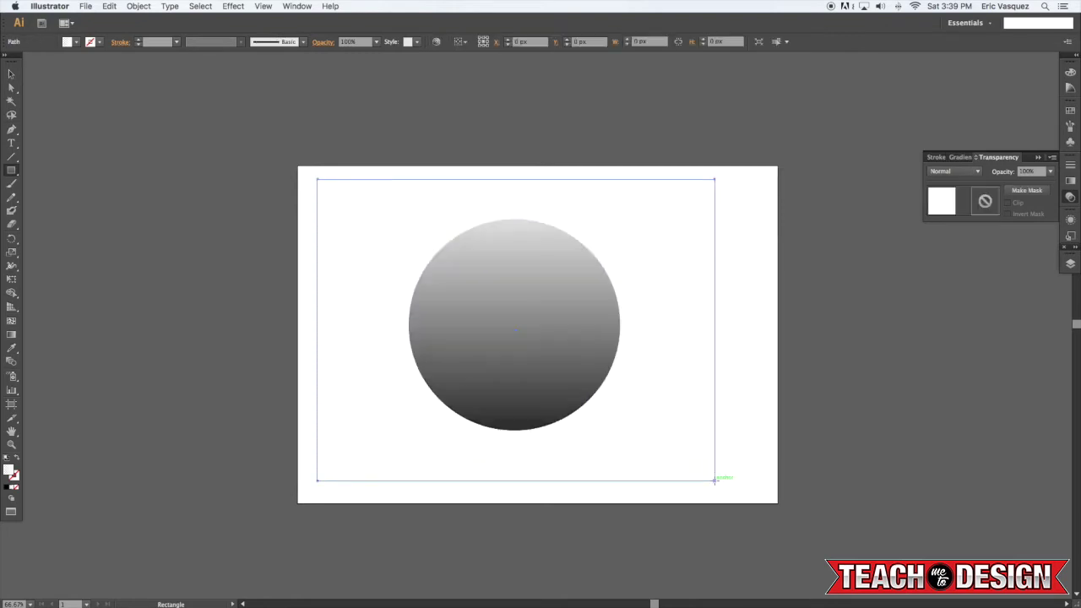
pyautogui.press('v')
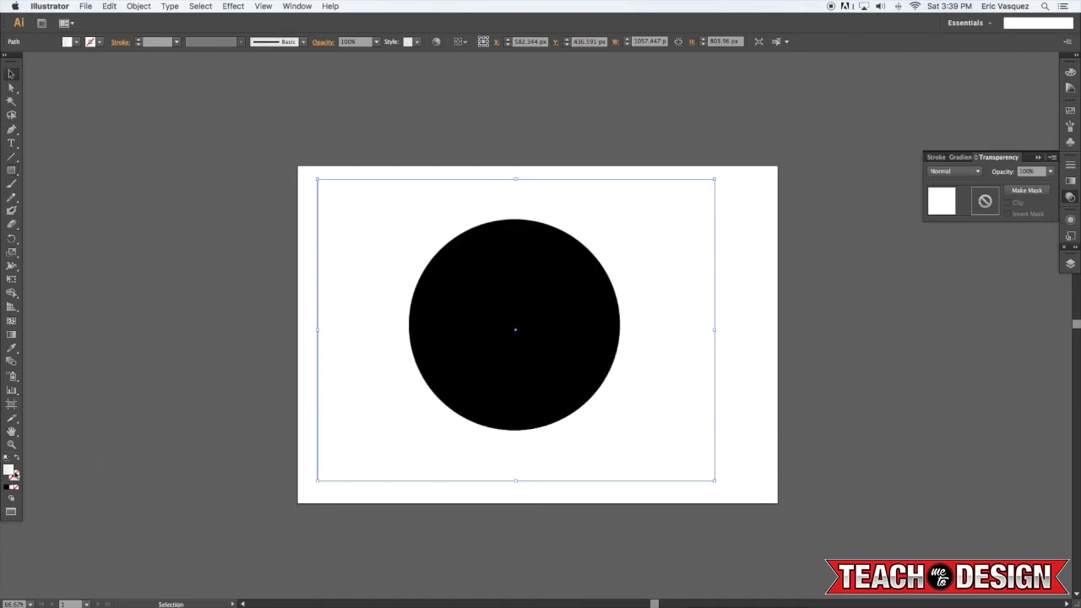
pyautogui.doubleClick(8, 470)
pyautogui.moveTo(188, 178); pyautogui.dragTo(197, 150)
pyautogui.click(338, 151)
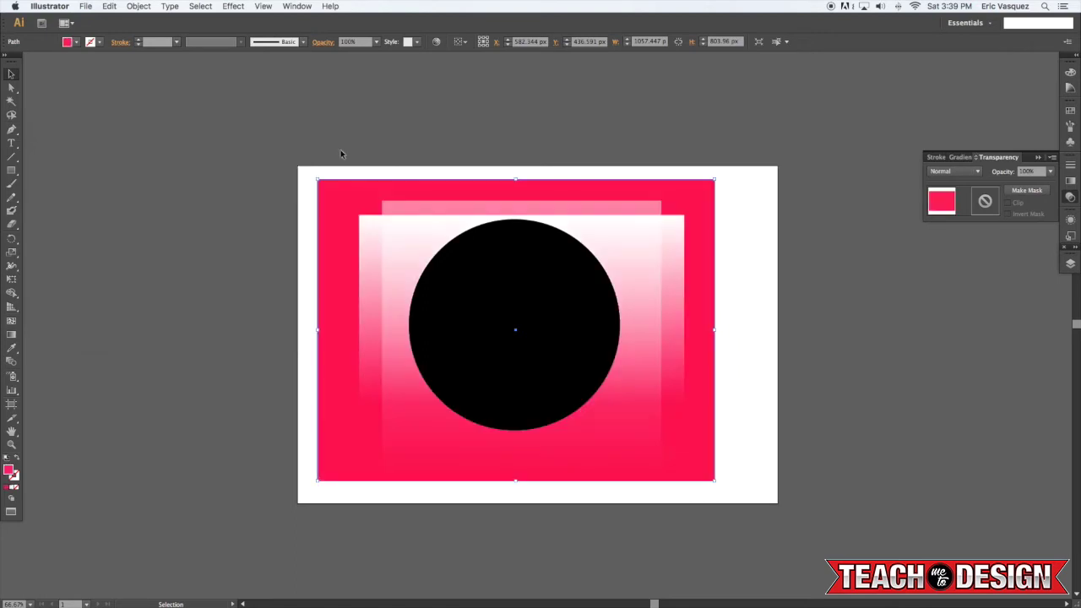
pyautogui.click(760, 259)
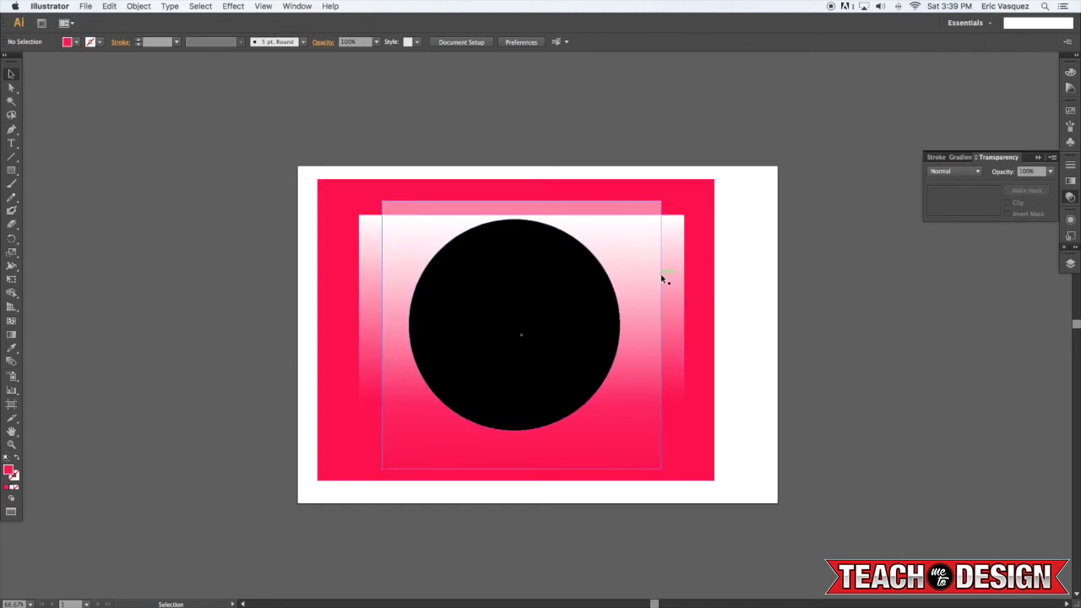
# - Peek beneath the black circle, then select it together with the gradient rectangle
pyautogui.hscroll(1, 691, 280)
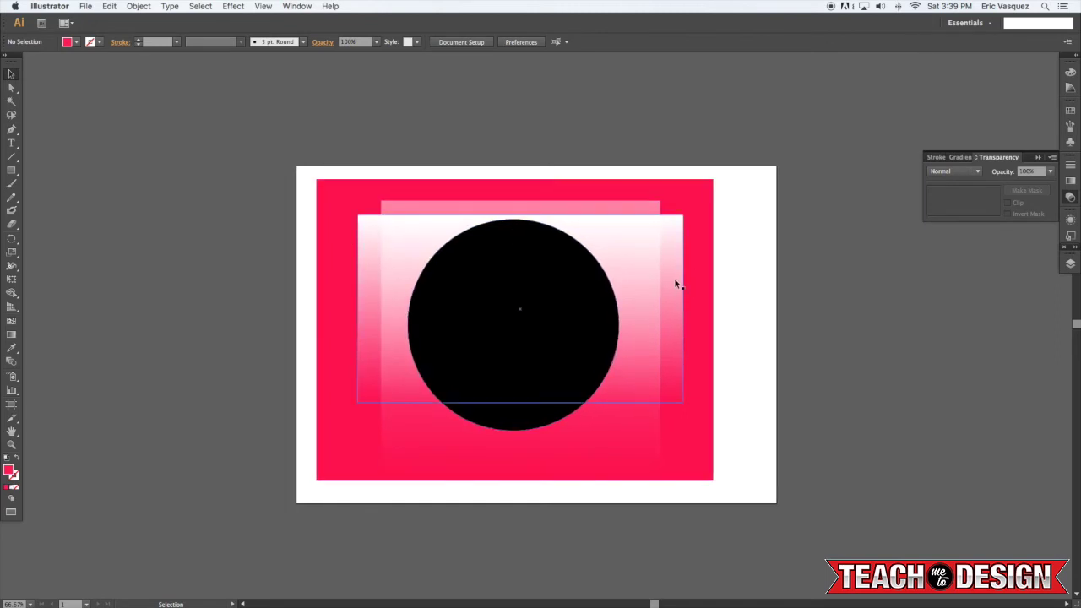
pyautogui.click(562, 257)
pyautogui.moveTo(541, 258); pyautogui.dragTo(1008, 258)
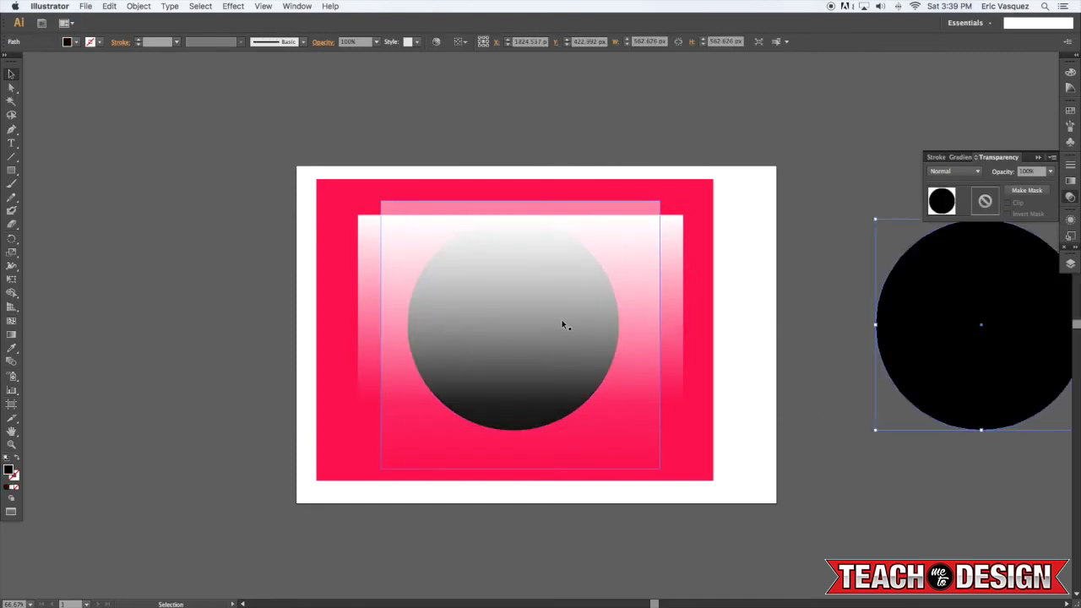
pyautogui.press('super+z')
pyautogui.click(839, 321)
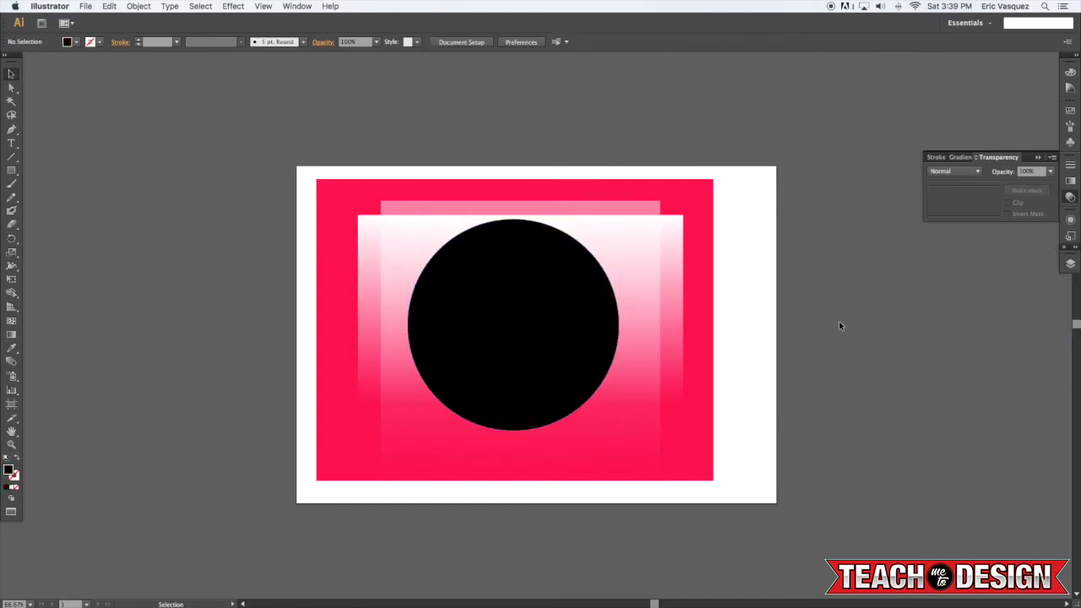
pyautogui.click(526, 251)
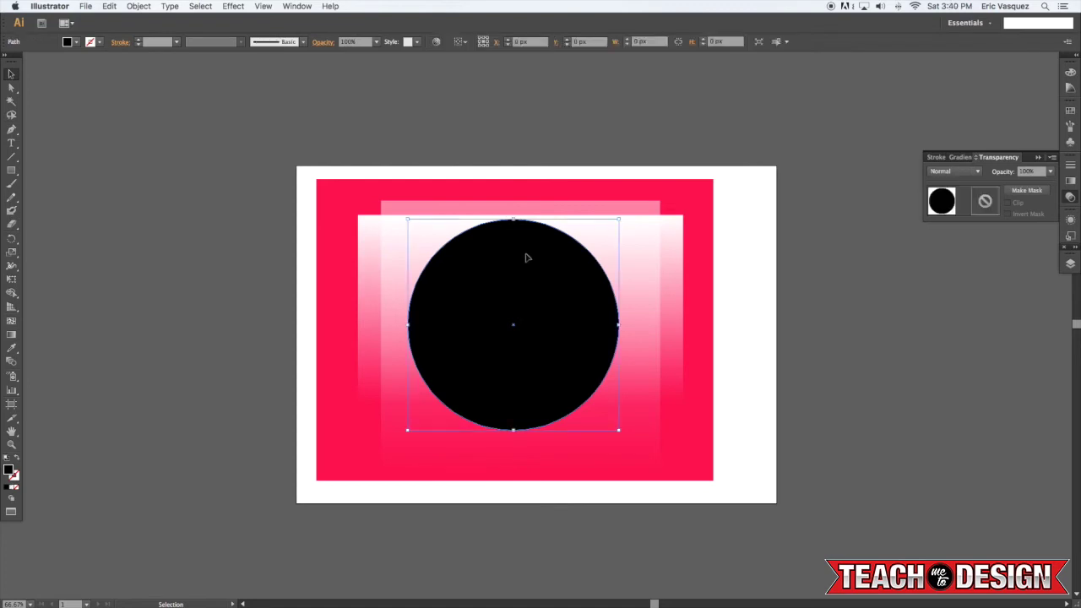
pyautogui.keyDown('shift'); pyautogui.click(673, 246); pyautogui.keyUp('shift')
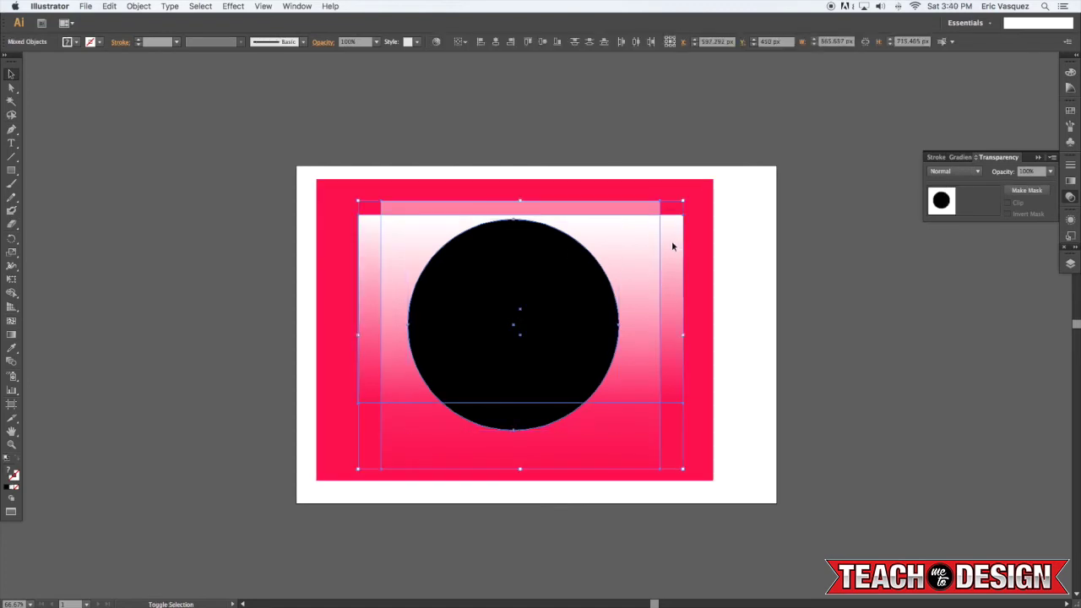
# - Make the gradient rectangle an inverted opacity mask on the black circle
pyautogui.click(1024, 195)
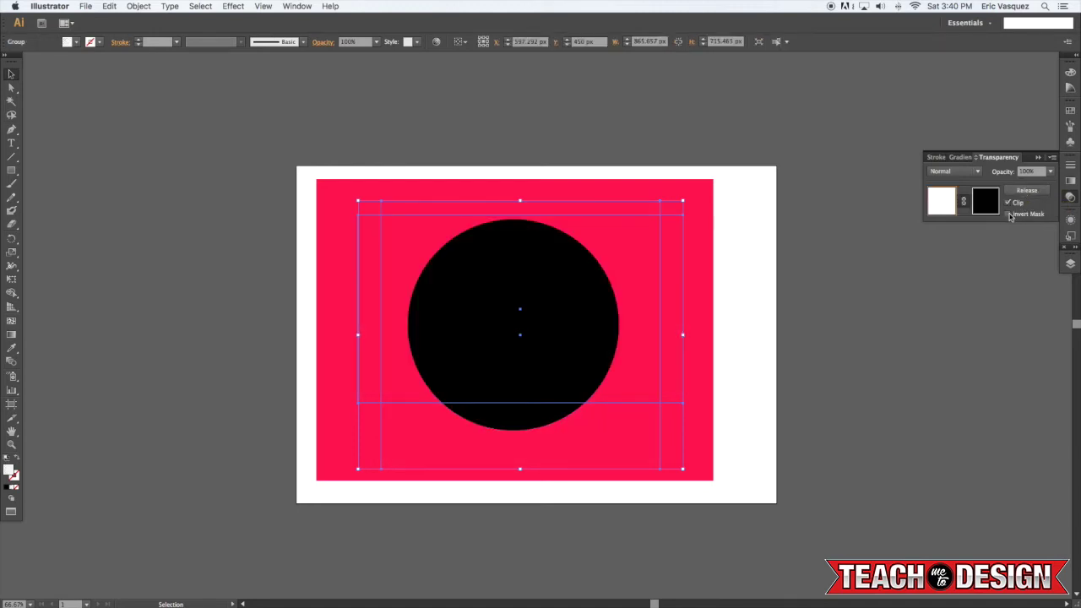
pyautogui.click(1009, 214)
pyautogui.click(803, 251)
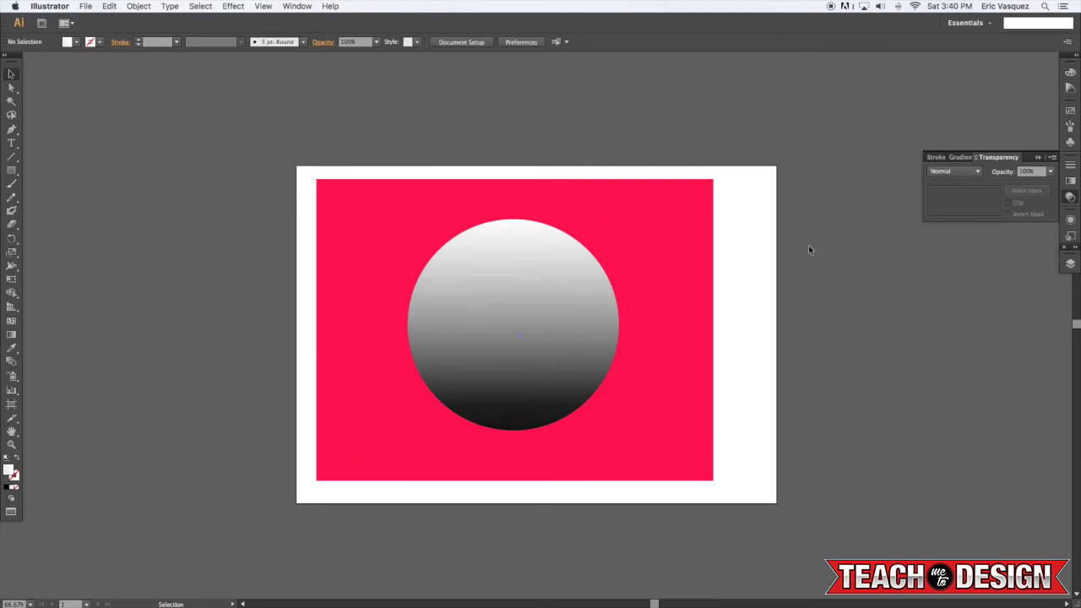
pyautogui.hscroll(1, 553, 296)
# - Reposition the mask's gradient rectangle and shift the masked group slightly up and right
pyautogui.press('a')
pyautogui.moveTo(564, 353); pyautogui.dragTo(554, 281)
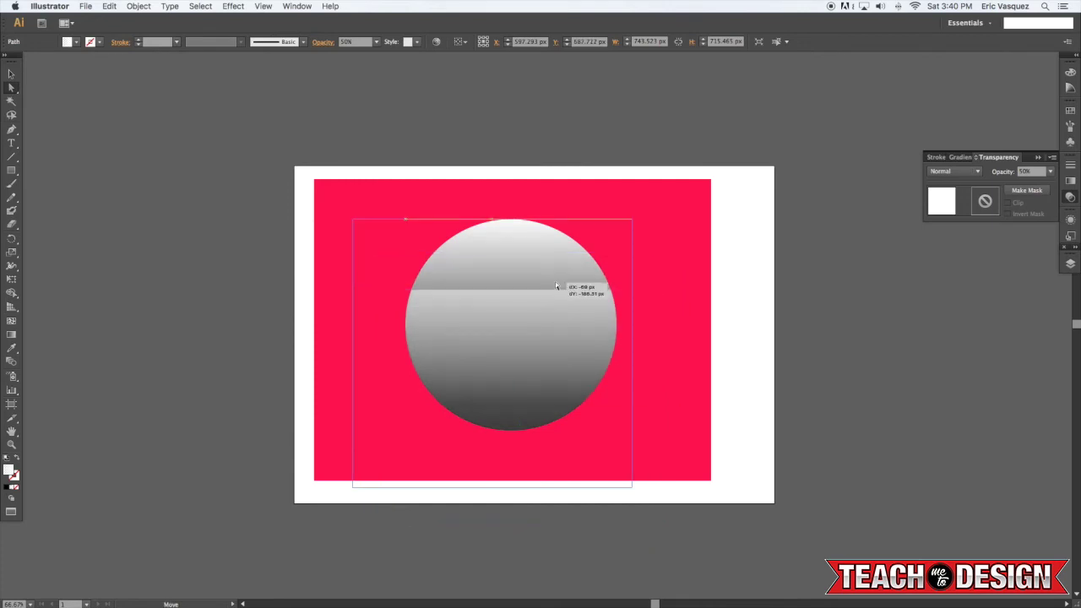
pyautogui.click(632, 221)
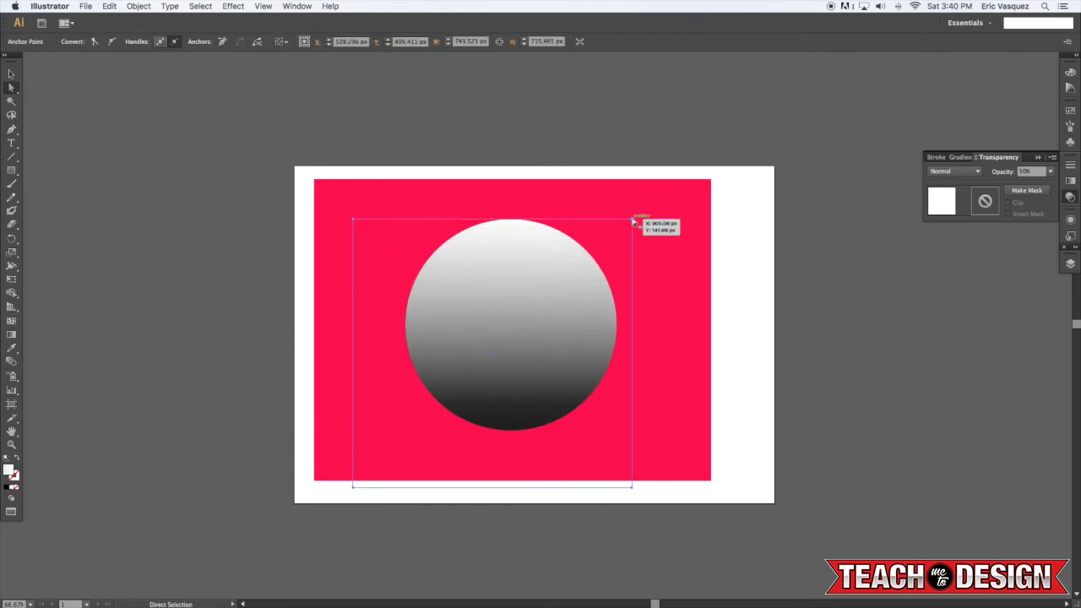
pyautogui.press('super+shift+a')
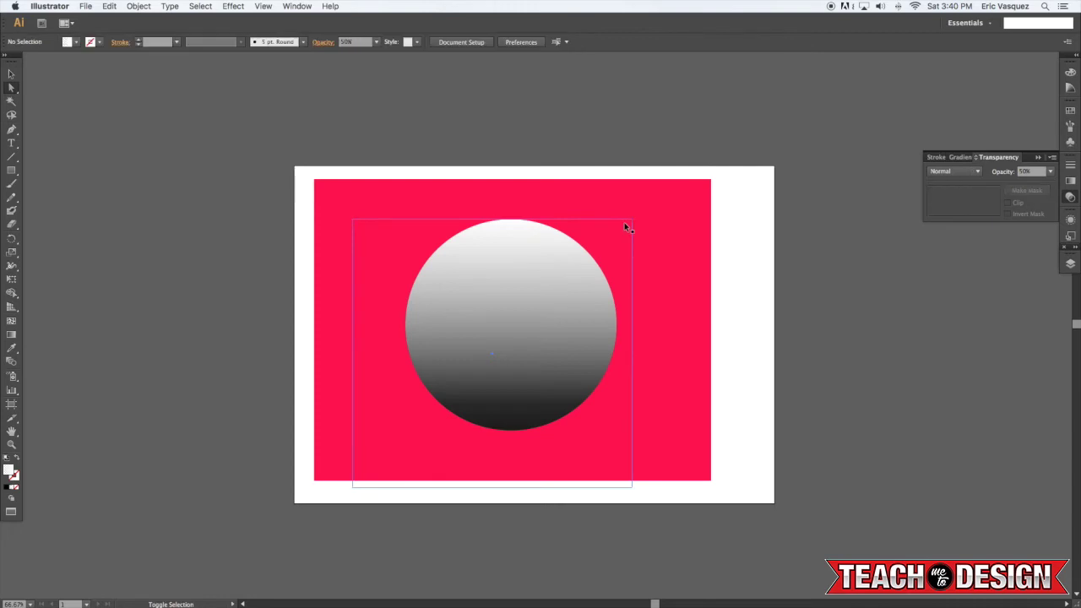
pyautogui.press('v')
pyautogui.click(578, 270)
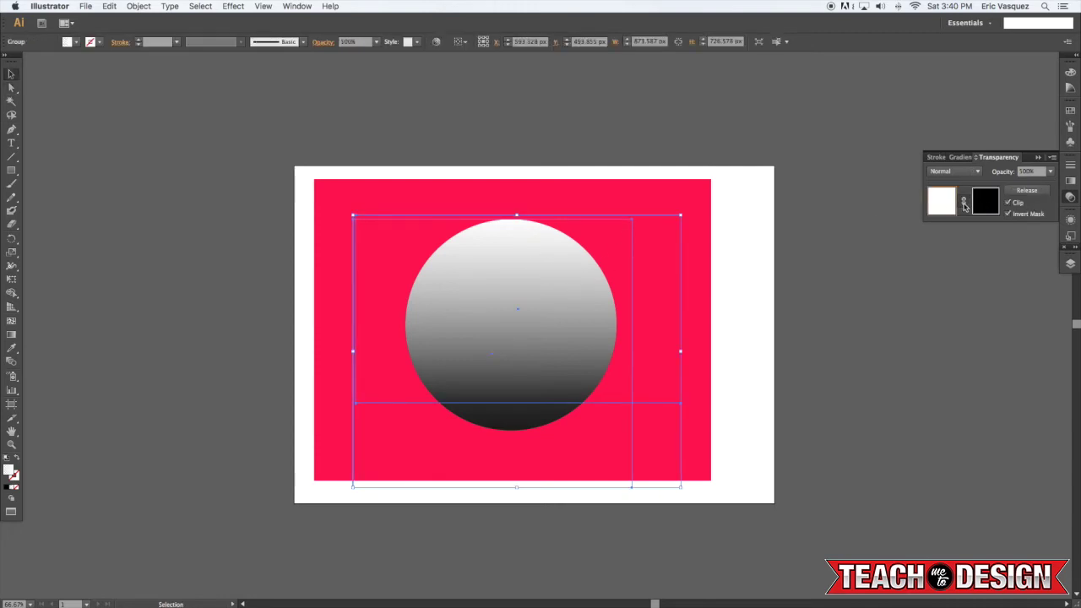
pyautogui.click(843, 250)
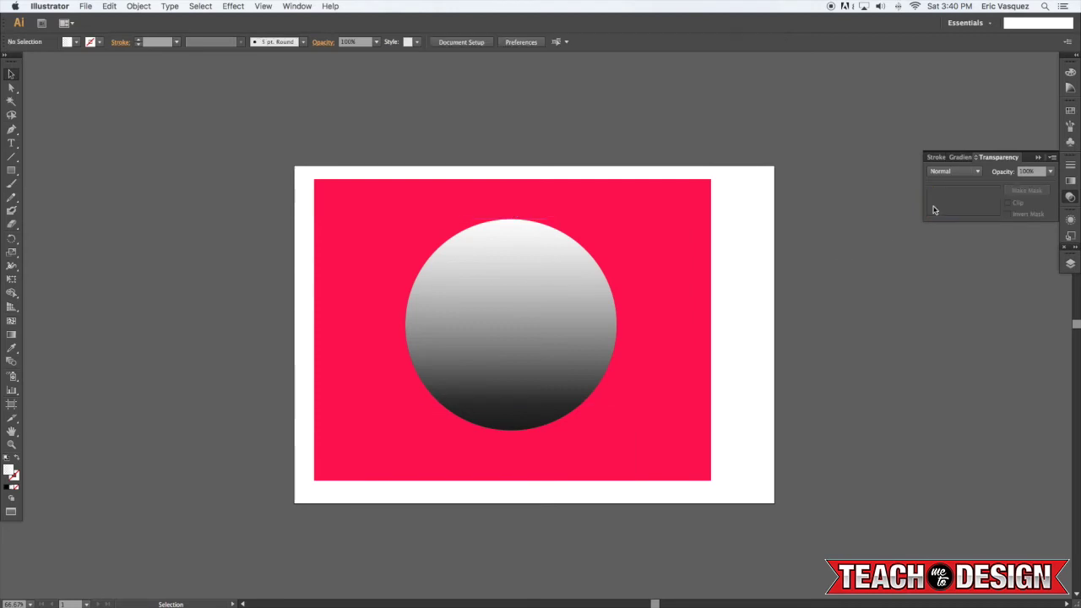
pyautogui.click(541, 292)
pyautogui.moveTo(532, 322); pyautogui.dragTo(577, 284)
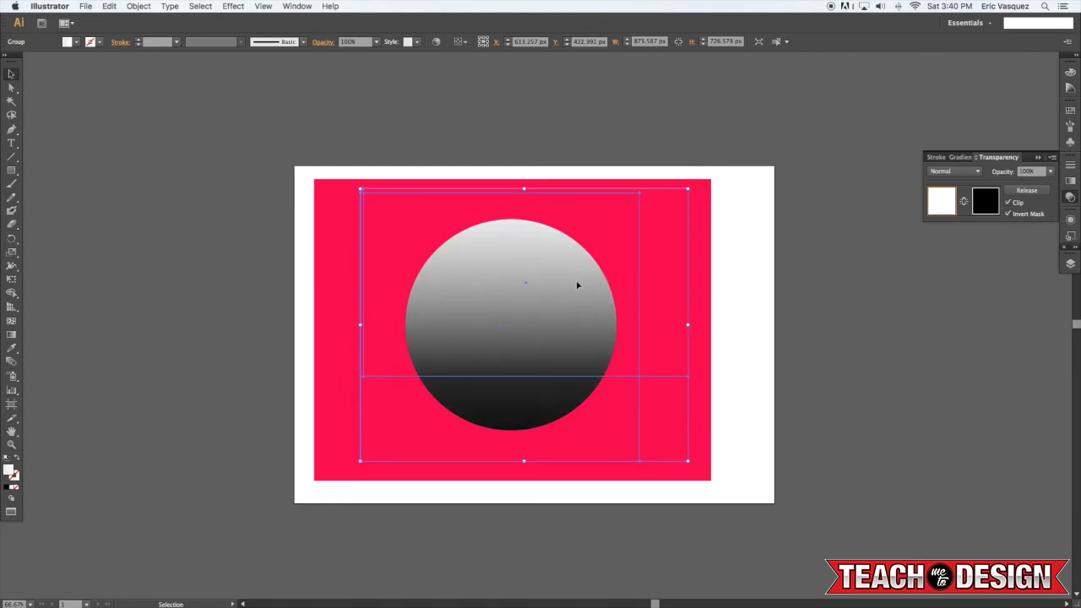
pyautogui.click(867, 235)
# - View the artboard at 100% and delete all the existing artwork
pyautogui.press('super+z')
pyautogui.click(767, 244)
pyautogui.press('super+1')
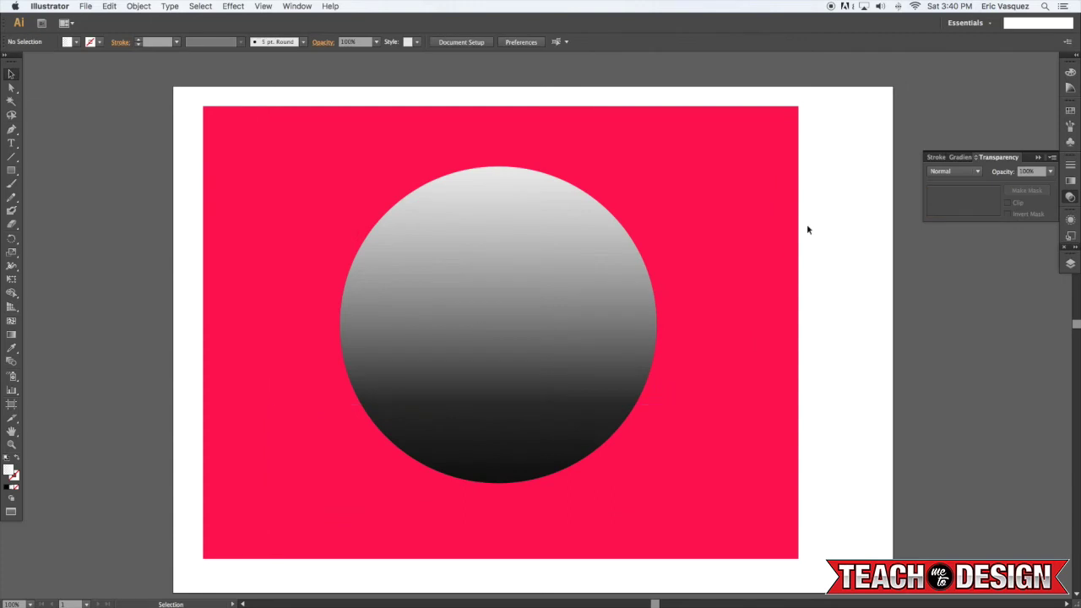
pyautogui.press('super+a')
pyautogui.press('Delete')
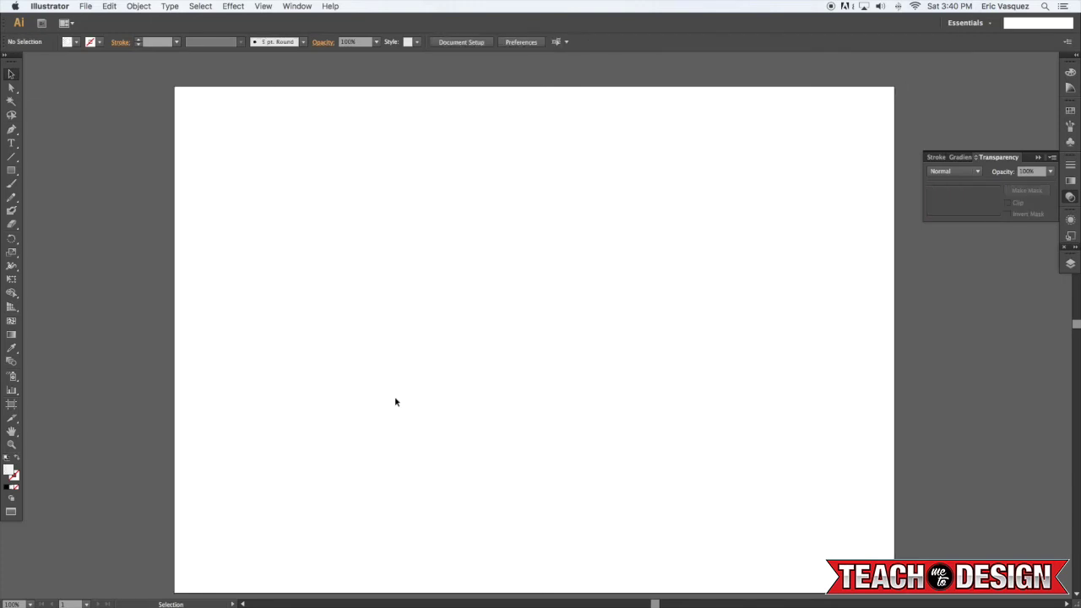
# - Type 'LOGO TEXT', enlarge it to headline size and centre it on the artboard
pyautogui.press('t')
pyautogui.click(281, 236)
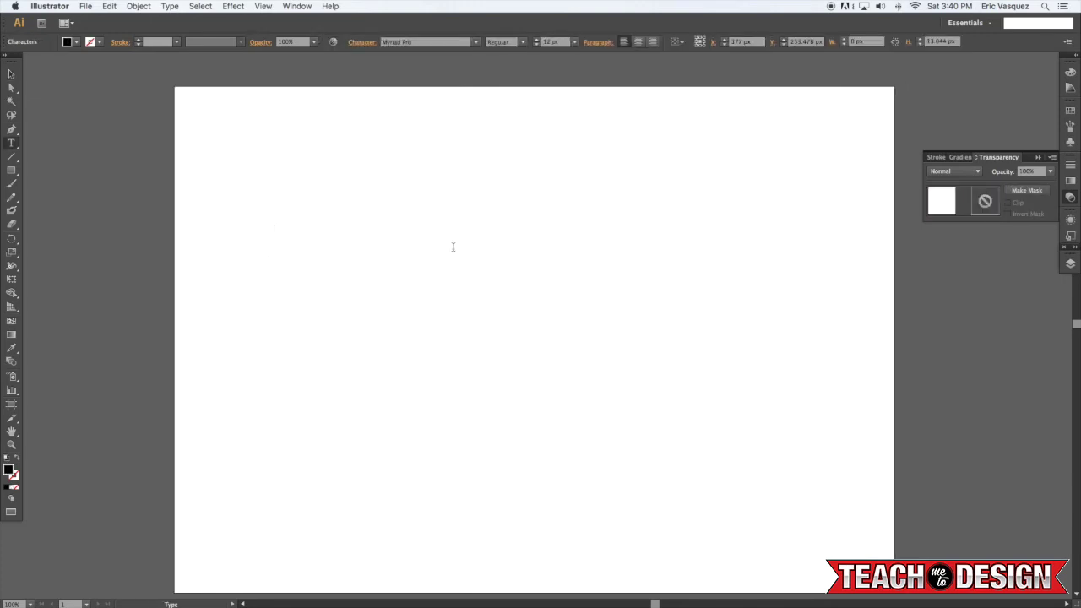
pyautogui.write('LOGO TEXT')
pyautogui.press('super+a')
pyautogui.press('Escape')
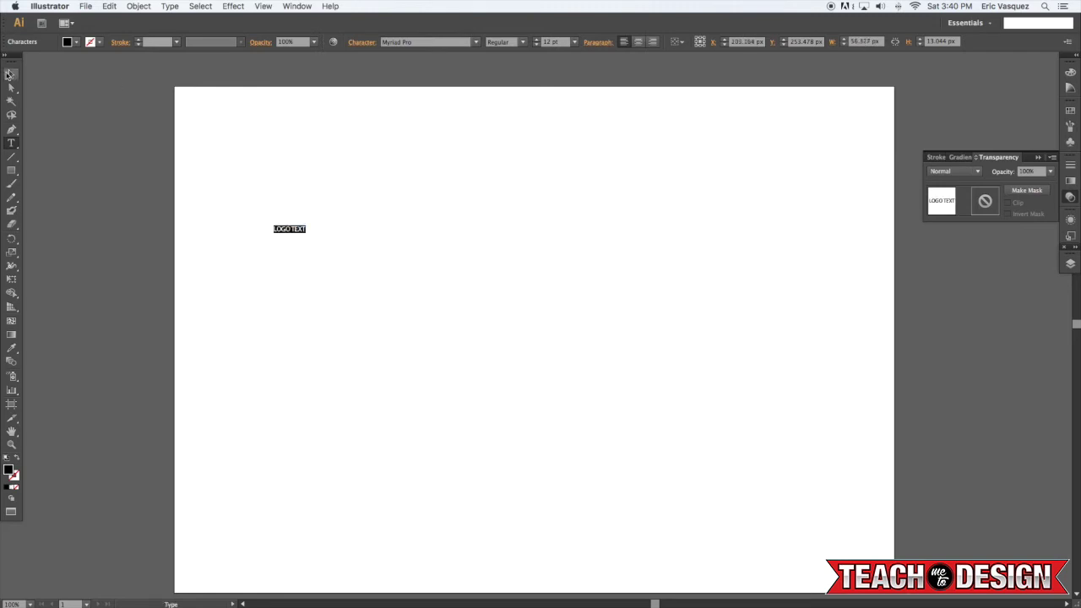
pyautogui.moveTo(306, 235); pyautogui.dragTo(800, 444)
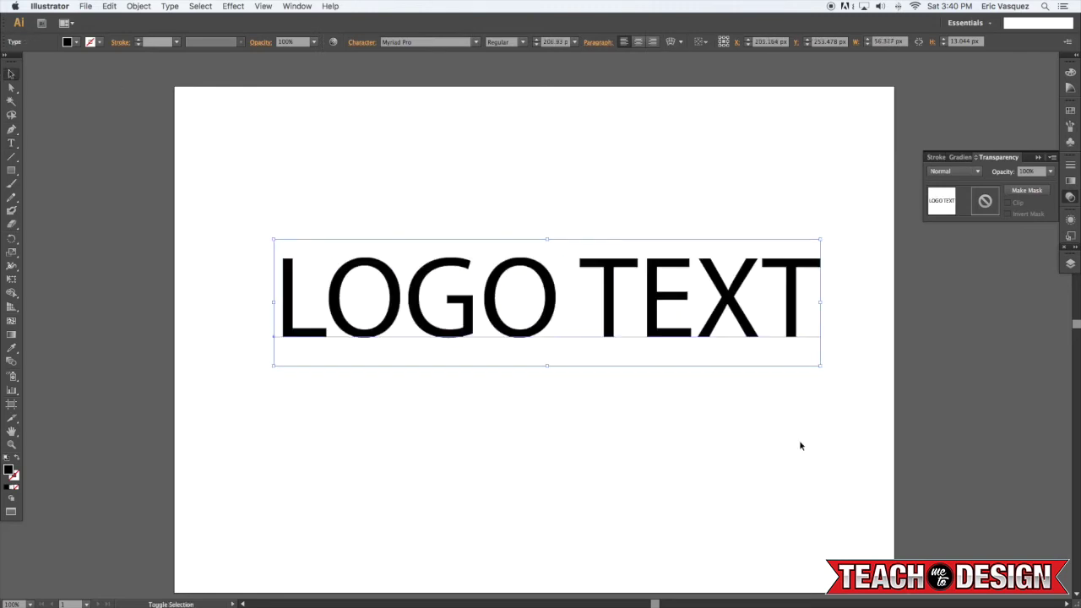
pyautogui.moveTo(718, 279); pyautogui.dragTo(679, 311)
# - Set LOGO TEXT to Helvetica Neue Bold and tighten its tracking
pyautogui.click(440, 42)
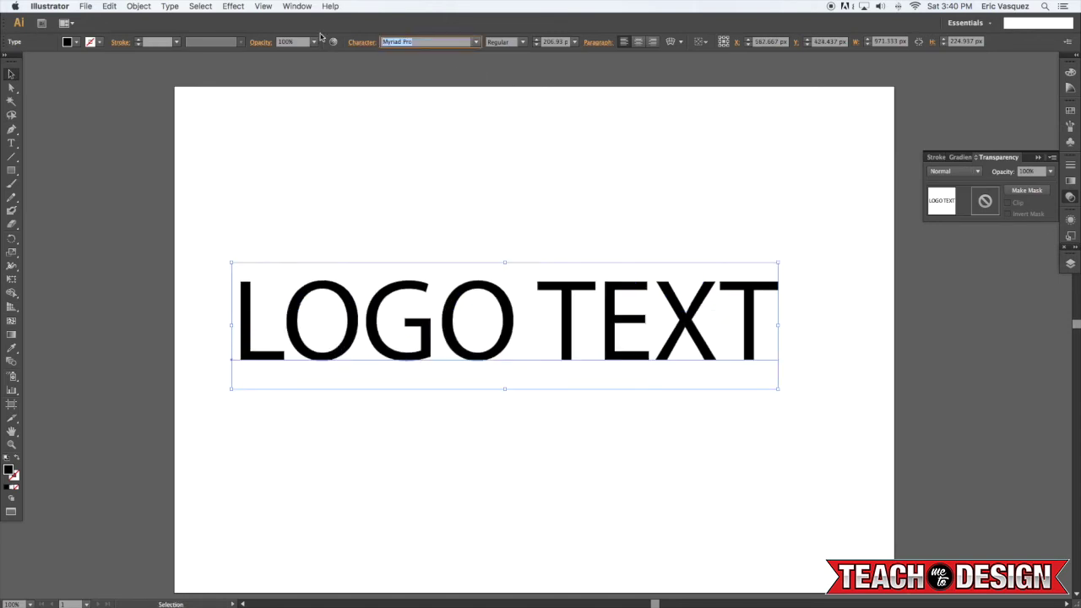
pyautogui.write('Helvetica Neue')
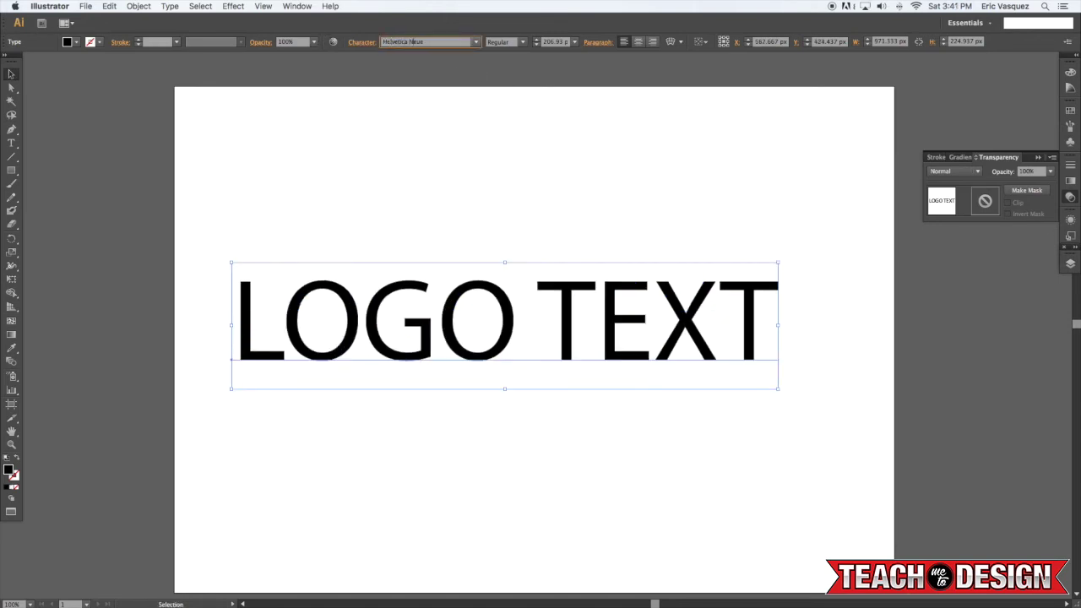
pyautogui.press('Return')
pyautogui.click(522, 42)
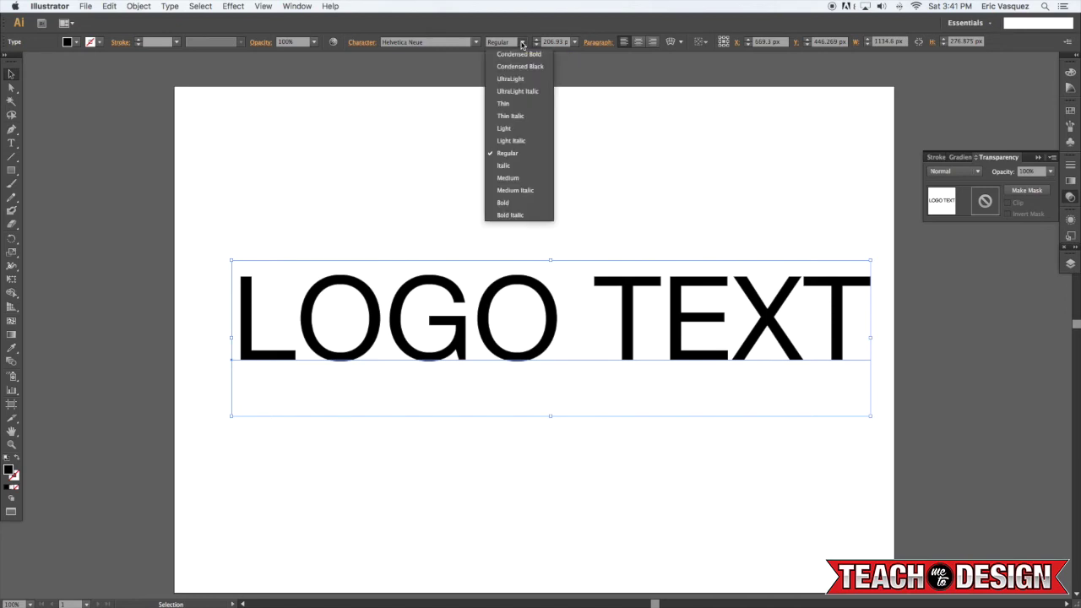
pyautogui.click(504, 203)
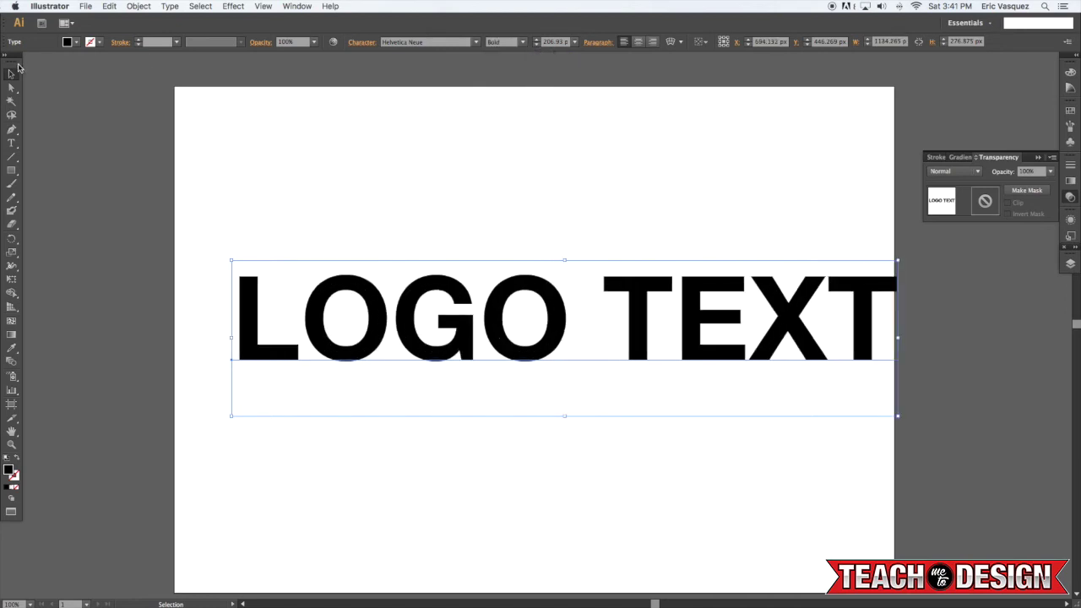
pyautogui.hotkey('alt', 'Left')
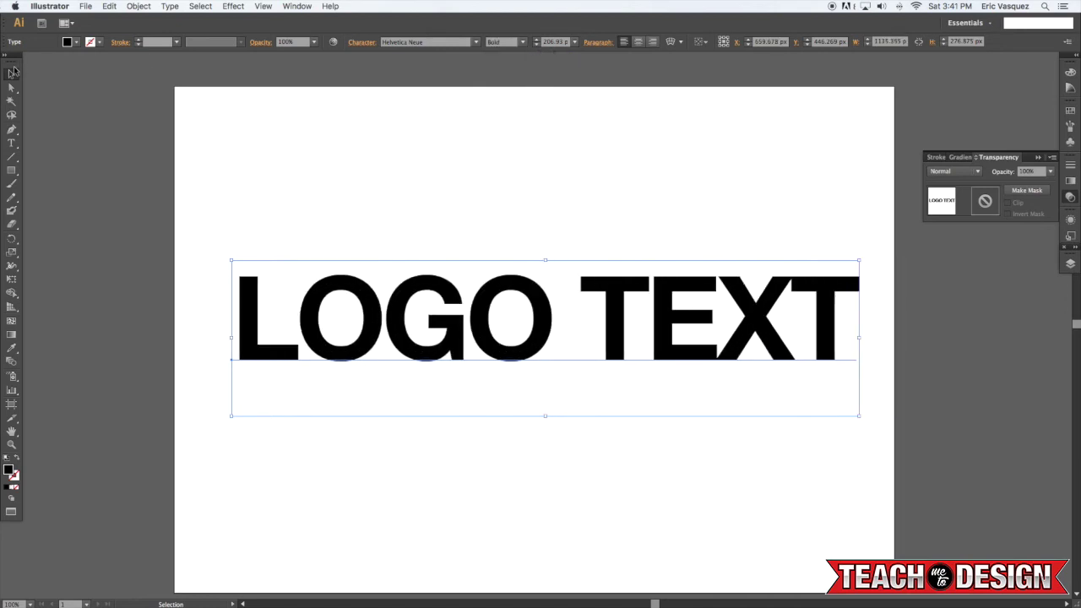
pyautogui.click(13, 72)
# - Copy LOGO TEXT, space the two copies vertically, and draw a rectangle over the upper copy's top
pyautogui.moveTo(494, 309); pyautogui.dragTo(495, 159)
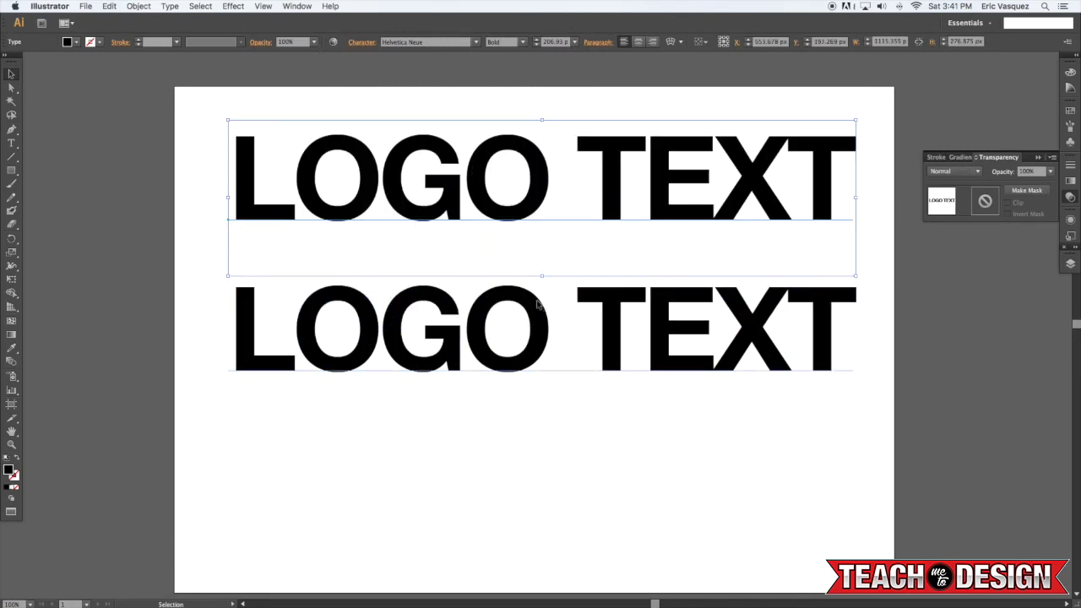
pyautogui.moveTo(521, 333); pyautogui.dragTo(521, 456)
pyautogui.click(517, 234)
pyautogui.moveTo(535, 216); pyautogui.dragTo(534, 246)
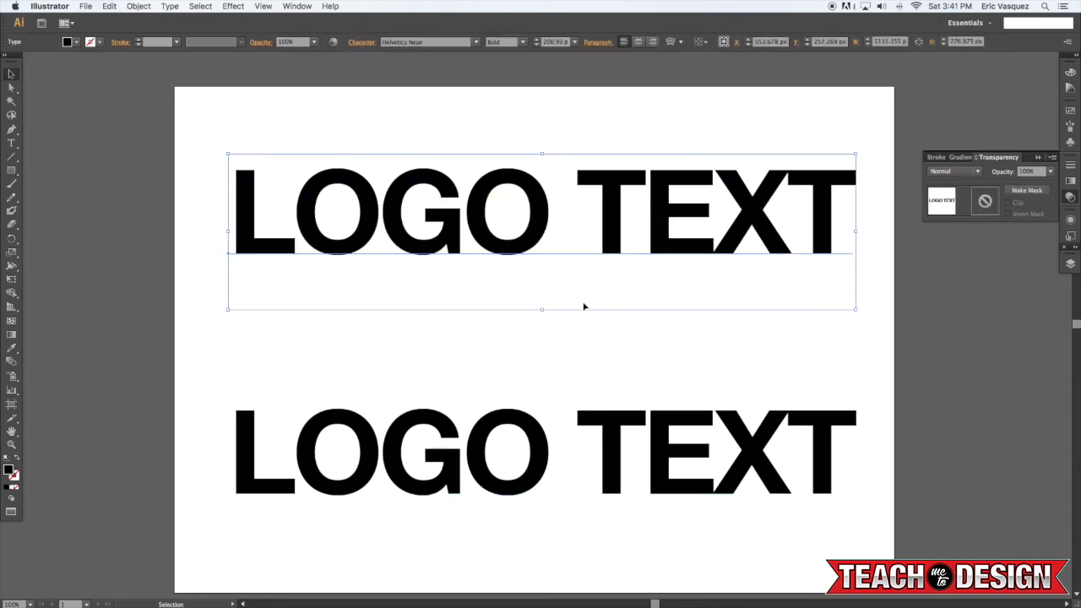
pyautogui.click(604, 338)
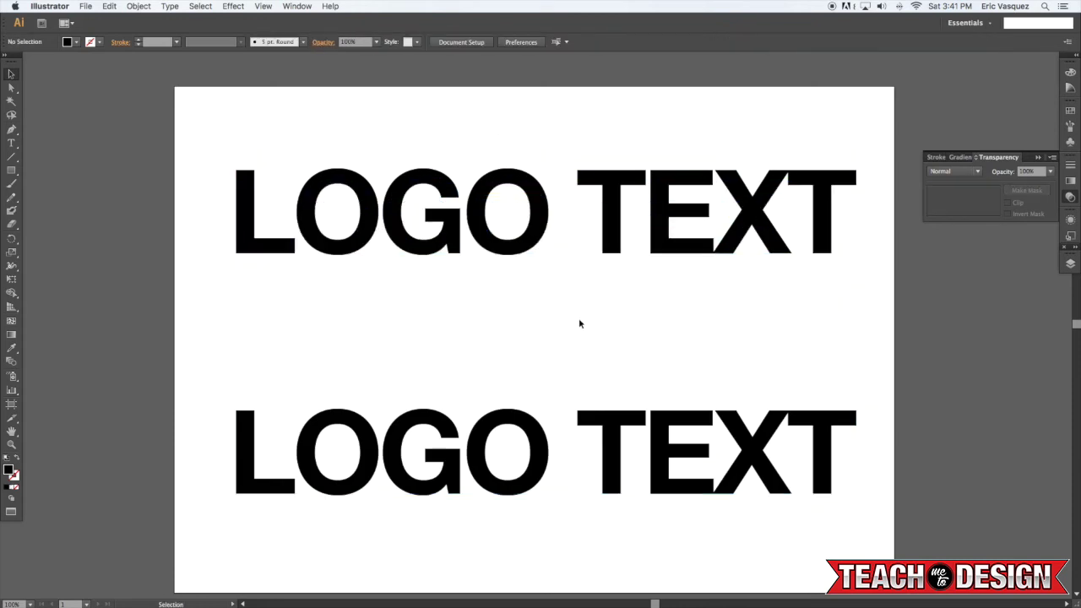
pyautogui.press('m')
pyautogui.moveTo(186, 147); pyautogui.dragTo(881, 212)
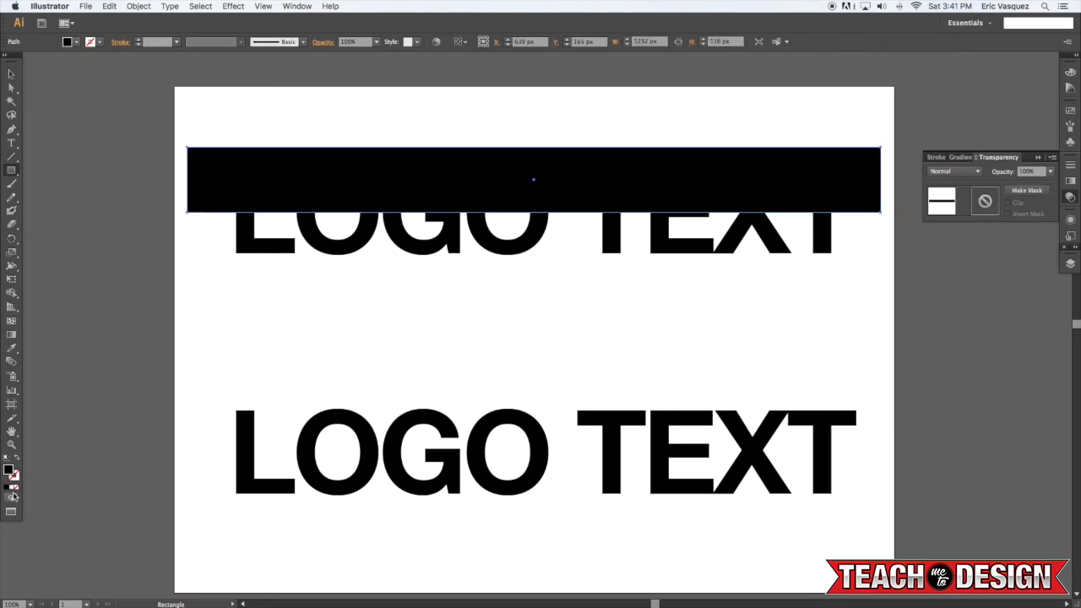
# - Give the rectangle a linear gradient at -90°, then select it with the top LOGO TEXT
pyautogui.press('.')
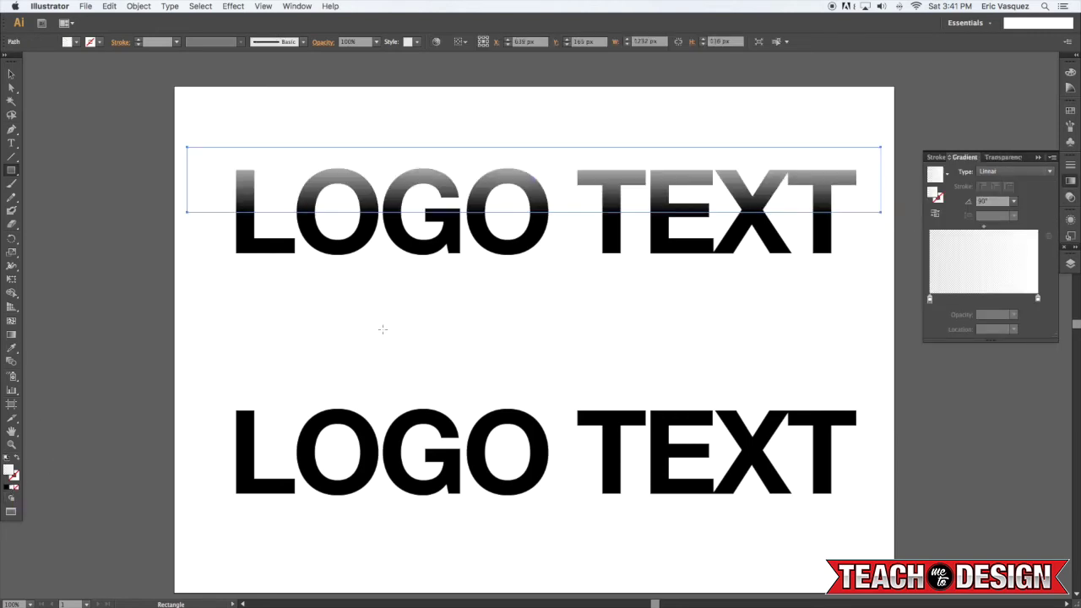
pyautogui.press('v')
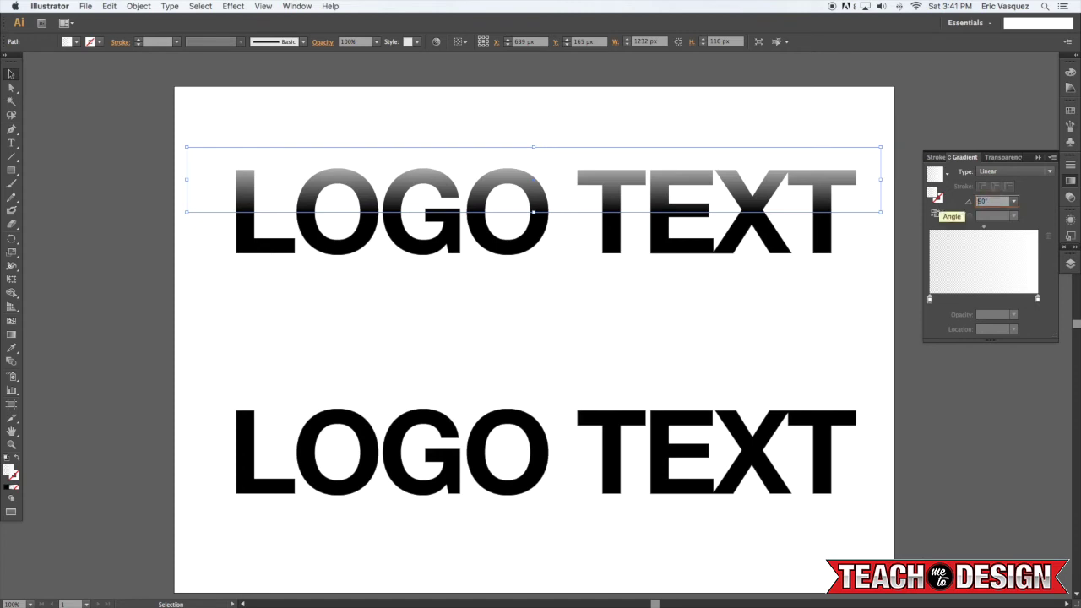
pyautogui.write('-90')
pyautogui.press('Return')
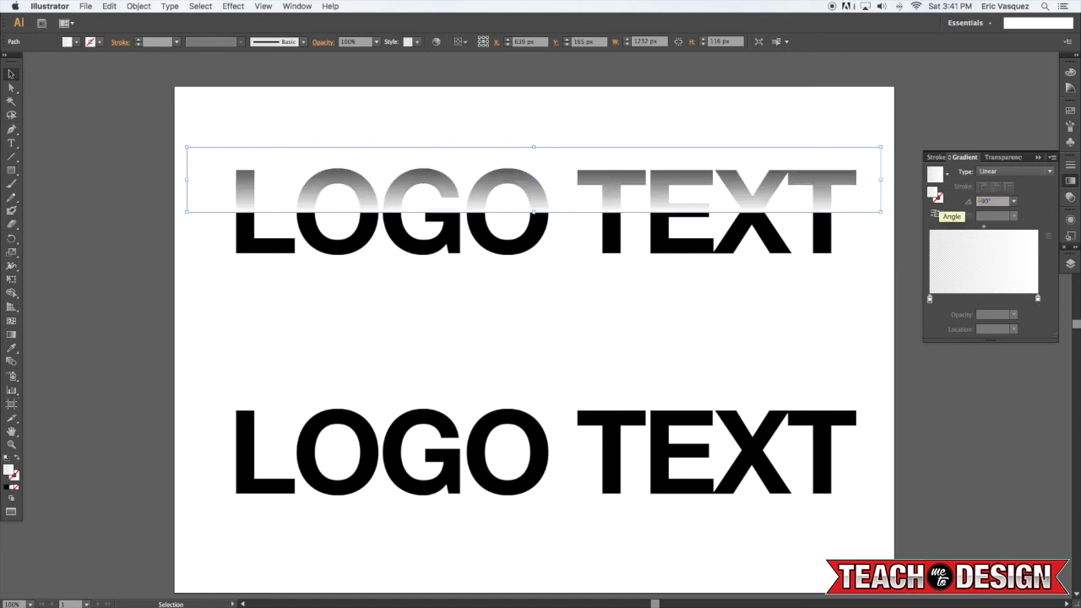
pyautogui.click(871, 181)
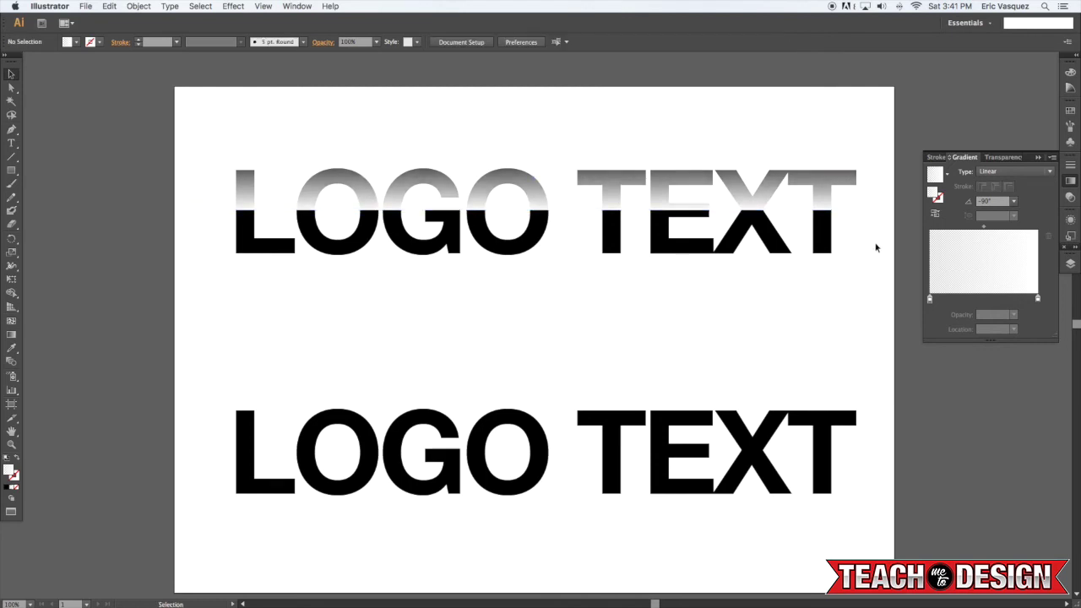
pyautogui.click(878, 183)
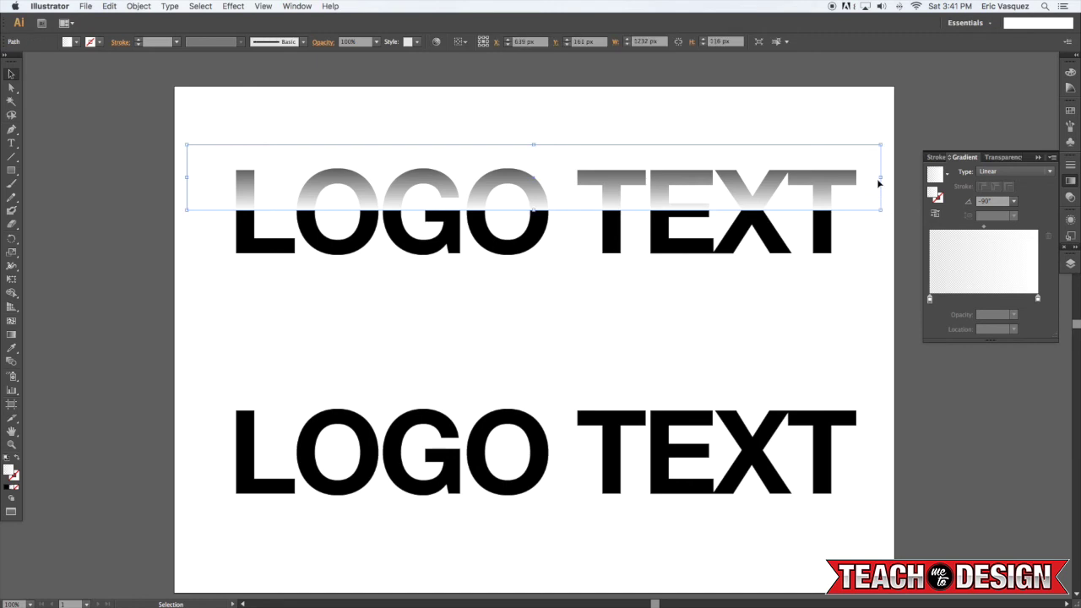
pyautogui.click(833, 254)
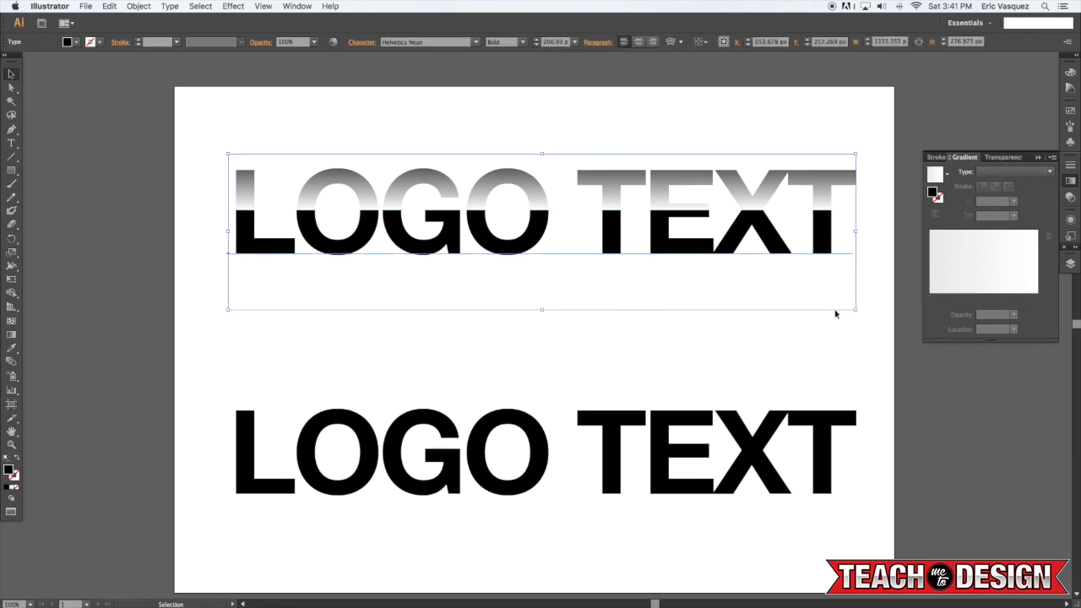
# - Bring the top LOGO TEXT in front of the gradient rectangle and select both
pyautogui.press('a')
pyautogui.press('v')
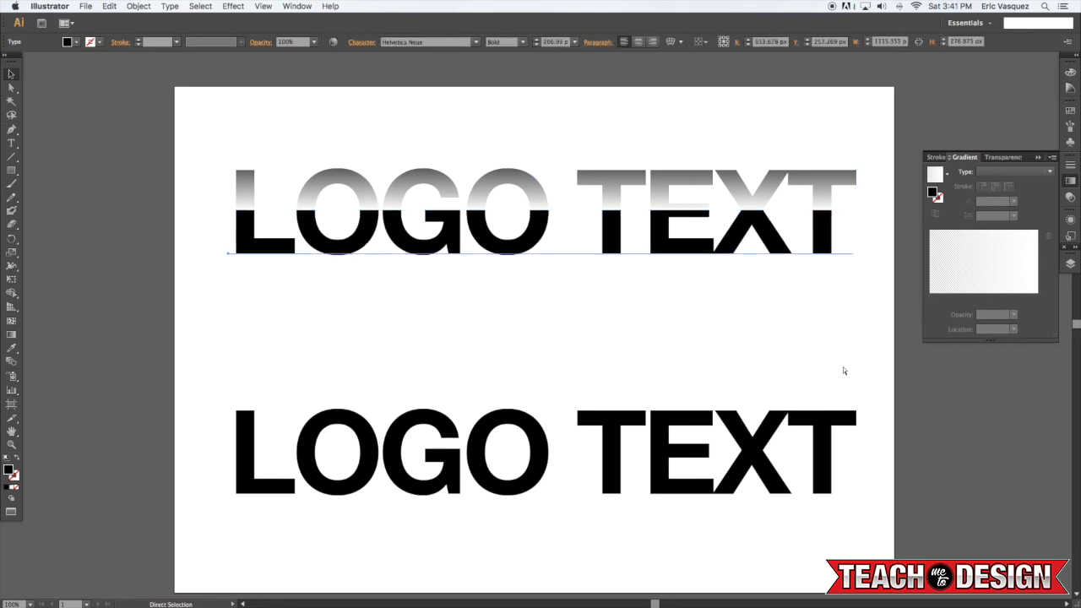
pyautogui.click(841, 366)
pyautogui.click(793, 278)
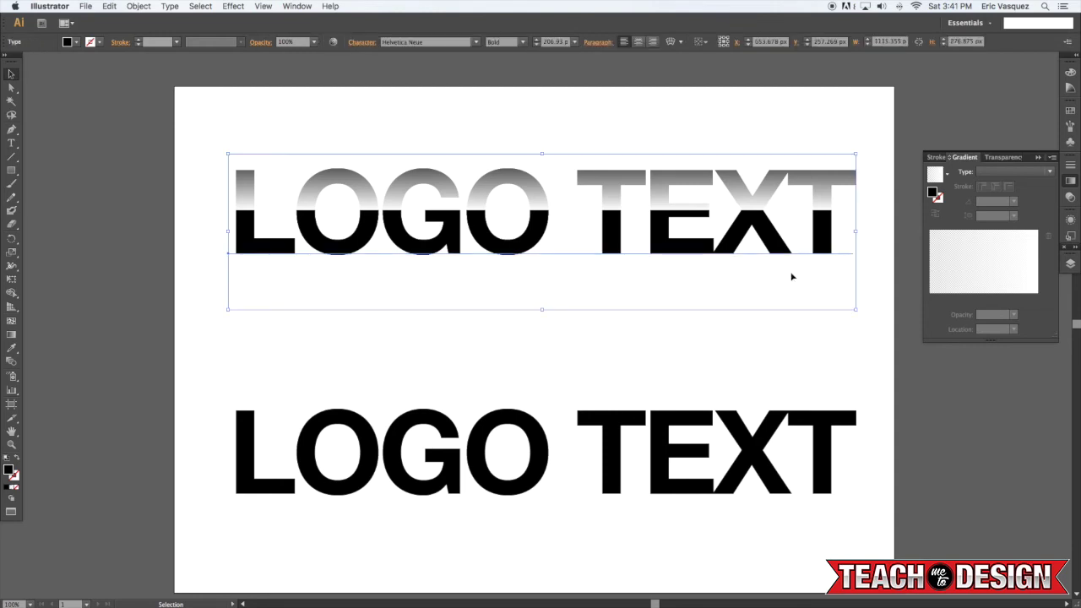
pyautogui.press('super+shift+bracketright')
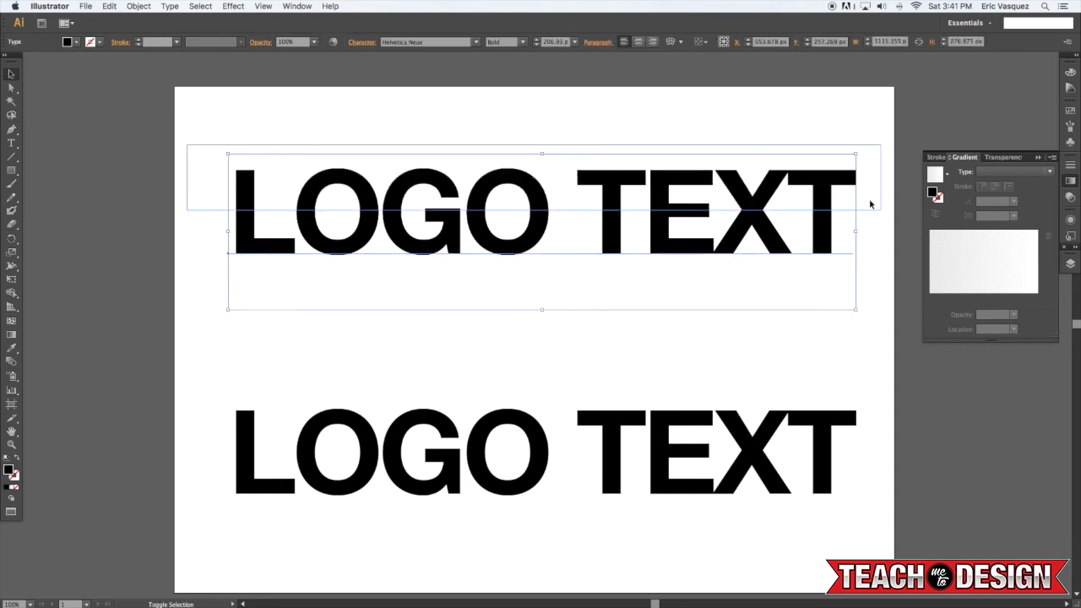
pyautogui.keyDown('shift'); pyautogui.click(869, 200); pyautogui.keyUp('shift')
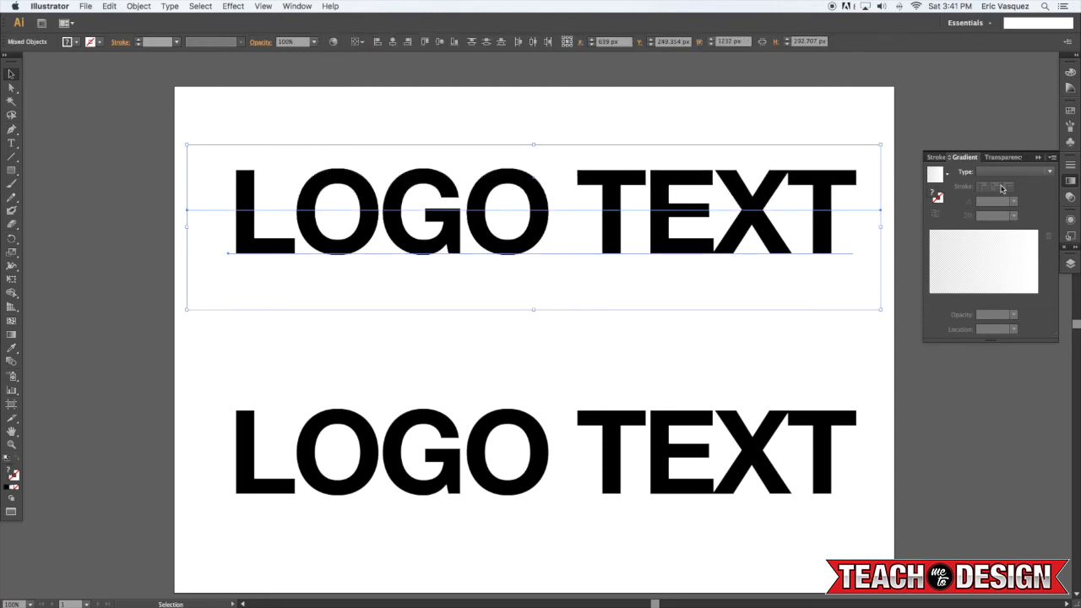
# - Make the gradient an inverted opacity mask for the text in the Transparency panel
pyautogui.click(1070, 196)
pyautogui.click(1027, 191)
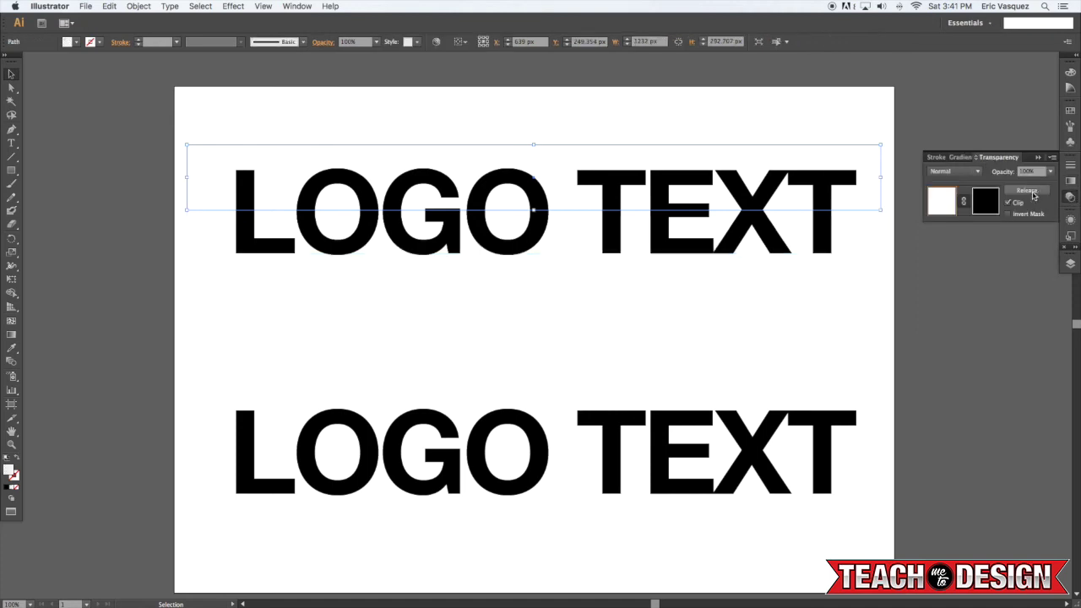
pyautogui.click(1009, 215)
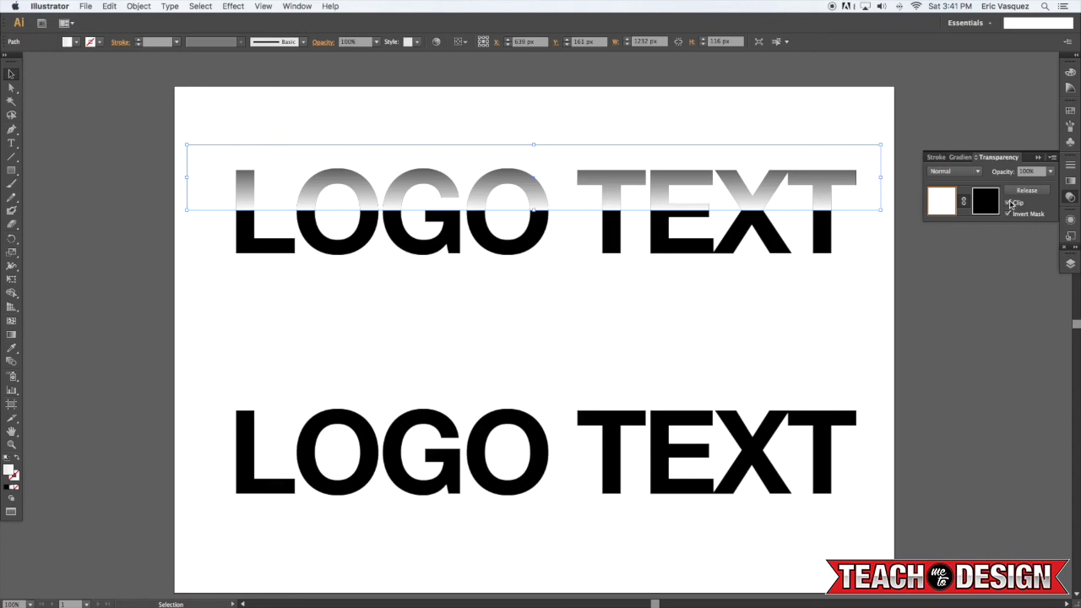
pyautogui.click(862, 279)
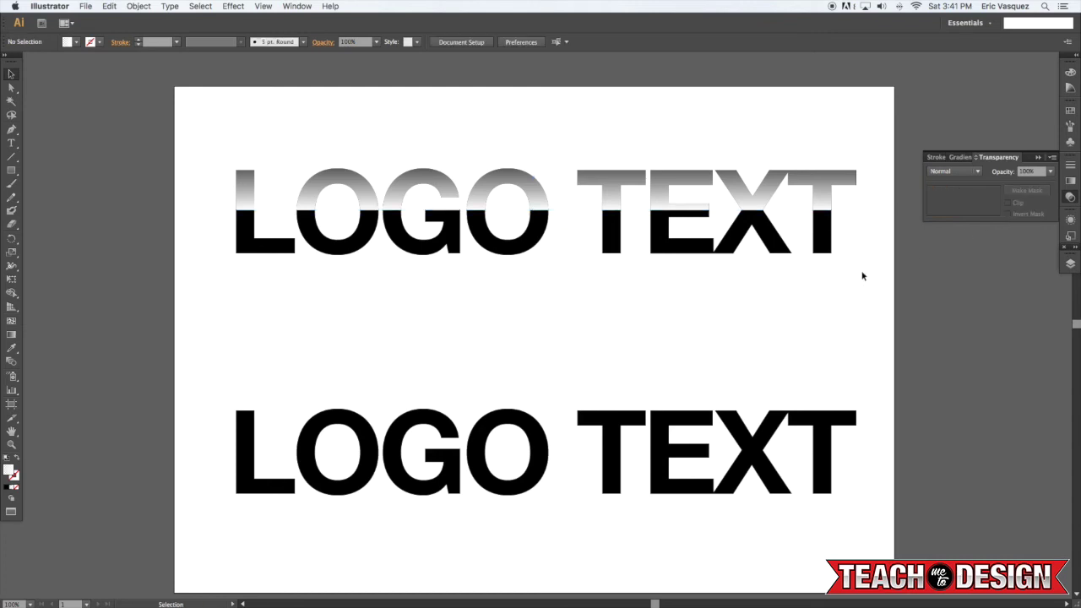
# - Draw a rectangle over the top LOGO TEXT and fill it blue-violet (#3e0ae2)
pyautogui.press('m')
pyautogui.moveTo(875, 298); pyautogui.dragTo(195, 142)
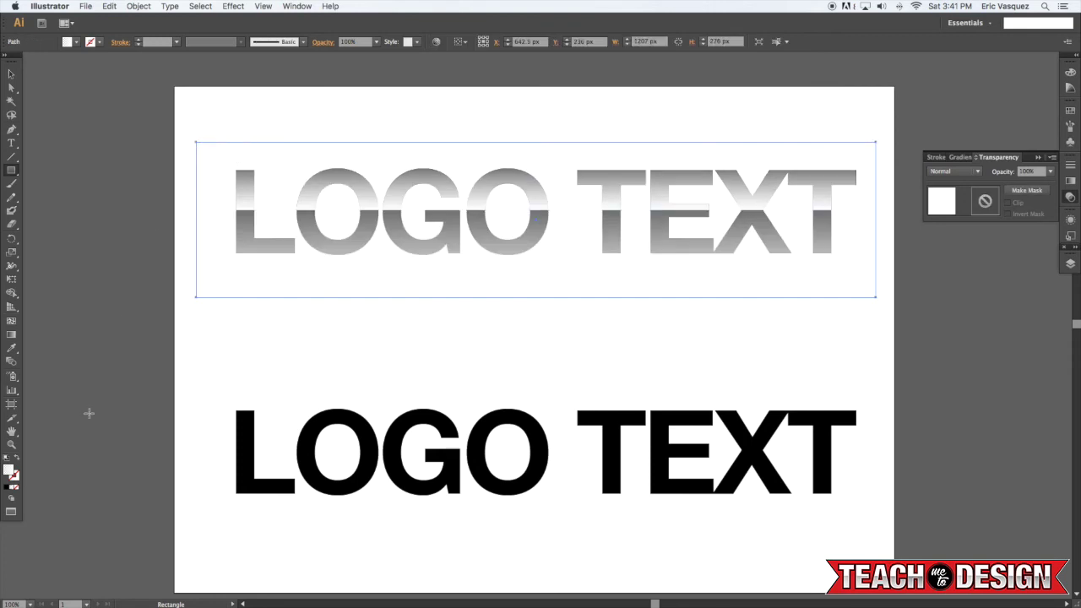
pyautogui.click(8, 489)
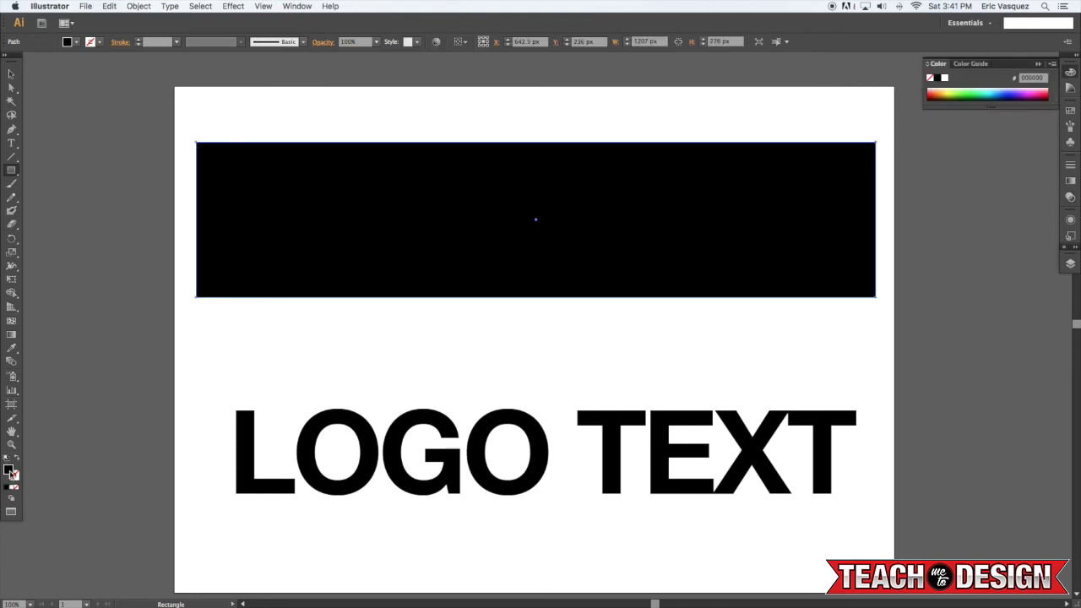
pyautogui.doubleClick(9, 469)
pyautogui.click(192, 162)
pyautogui.moveTo(216, 158); pyautogui.dragTo(217, 192)
pyautogui.click(325, 150)
# - Send the blue rectangle behind the top text and clear the selection
pyautogui.press('v')
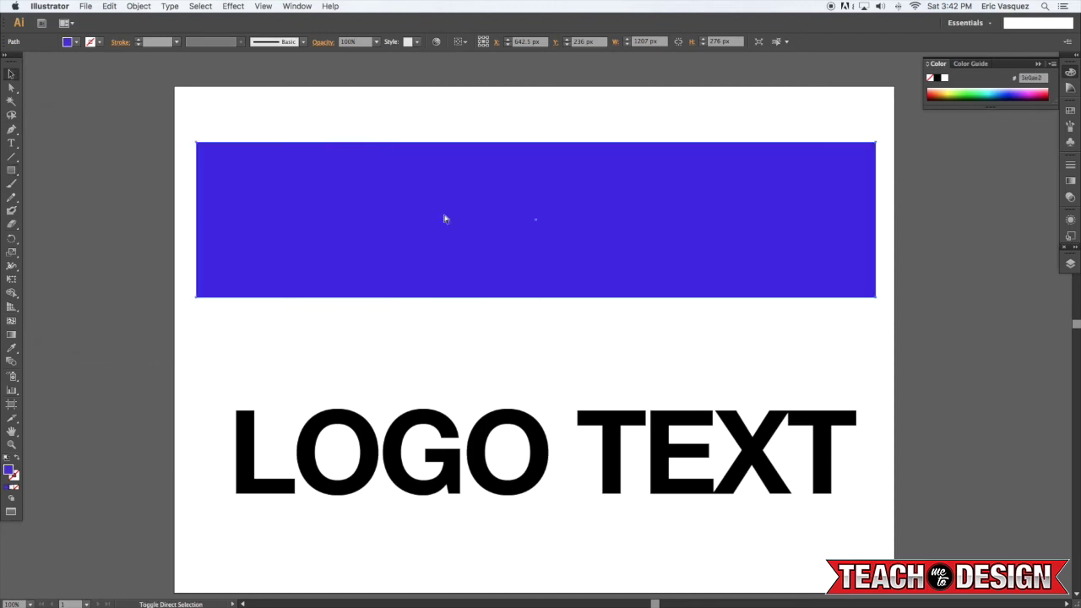
pyautogui.press('super+shift+bracketleft')
pyautogui.press('super+shift+a')
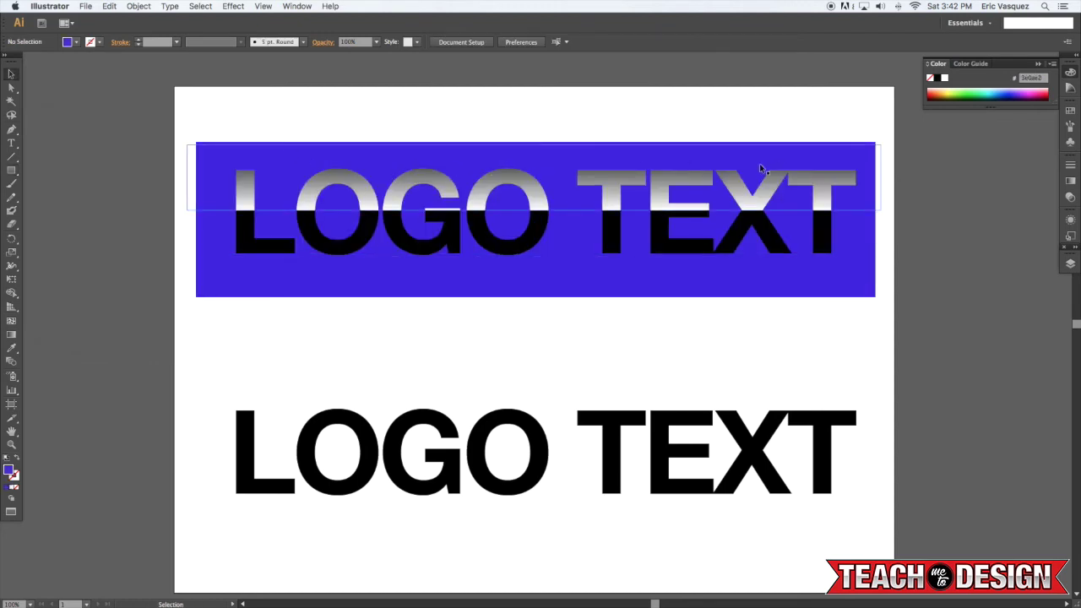
# - Release the opacity mask and make it again as an inverted mask
pyautogui.click(848, 201)
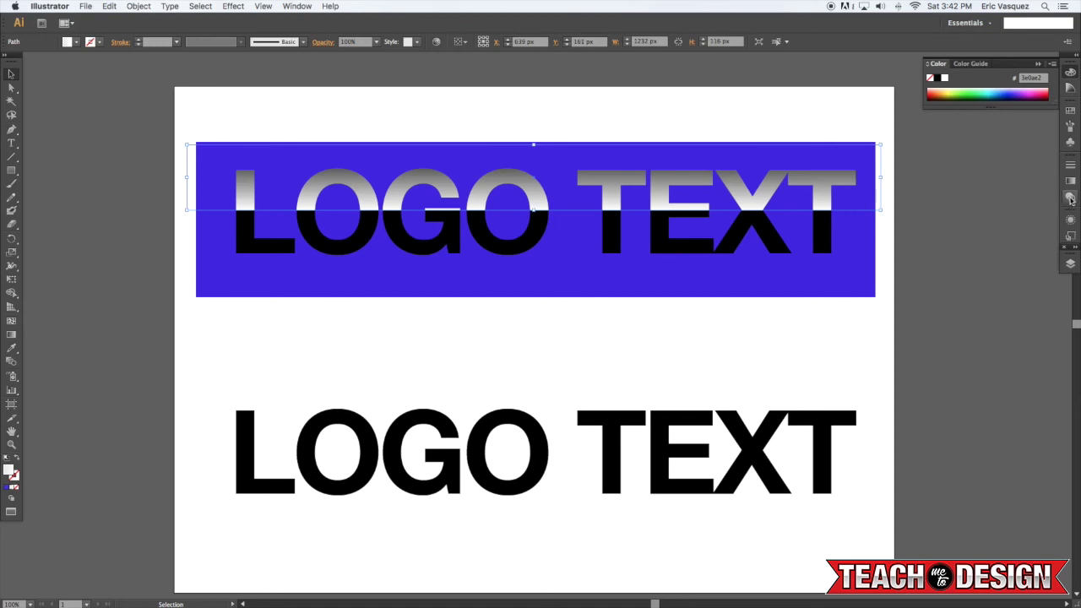
pyautogui.click(1069, 196)
pyautogui.click(1017, 192)
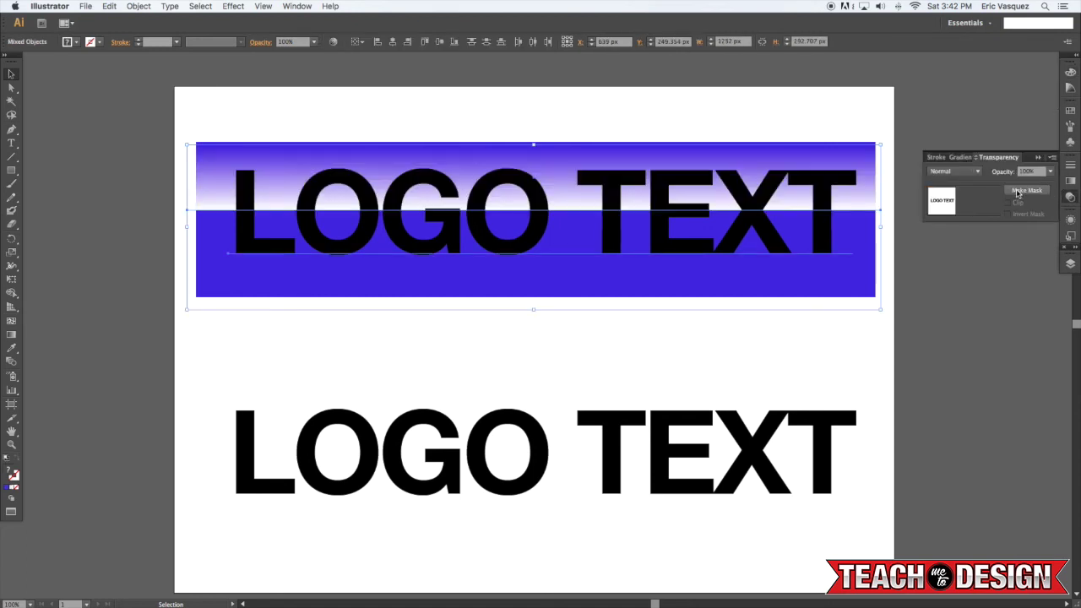
pyautogui.click(1017, 192)
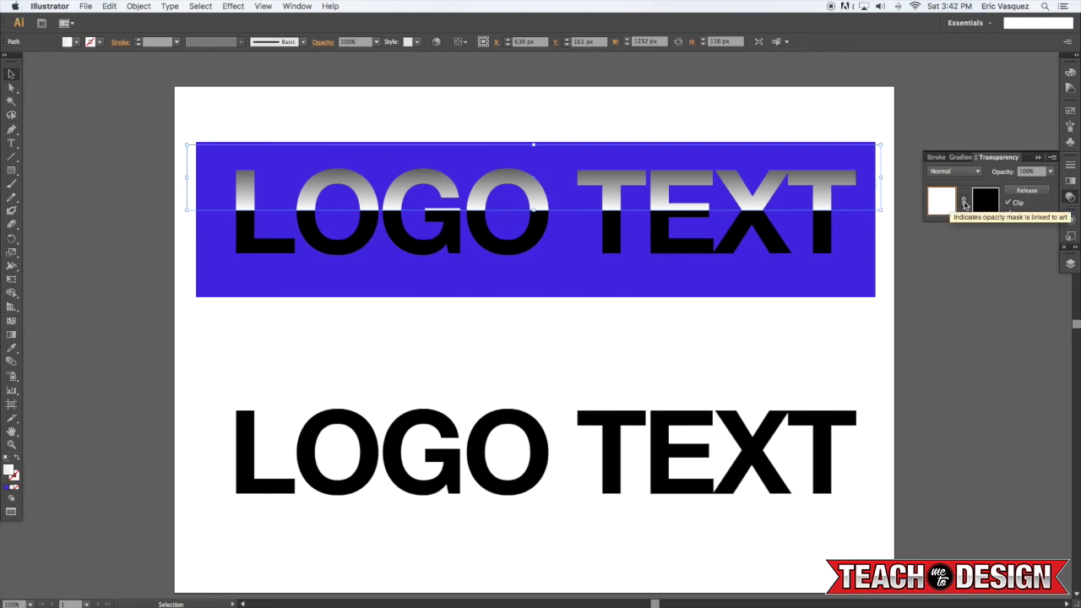
# - Move and enlarge the mask gradient over the letters' upper half
pyautogui.moveTo(821, 200); pyautogui.dragTo(832, 221)
pyautogui.press('a')
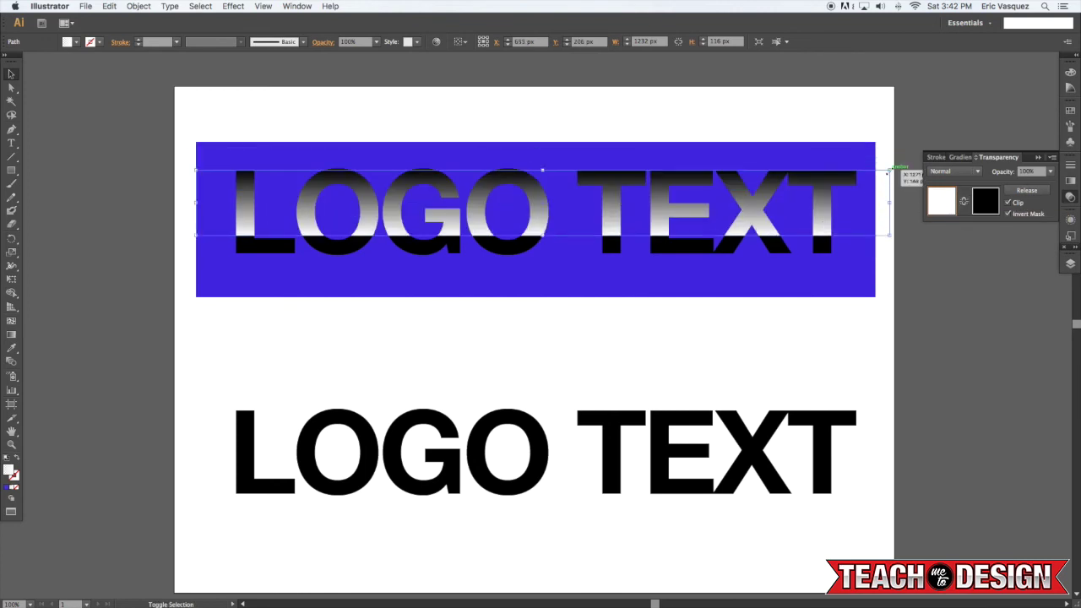
pyautogui.press('Up')
pyautogui.press('Up')
pyautogui.press('Up')
pyautogui.press('v')
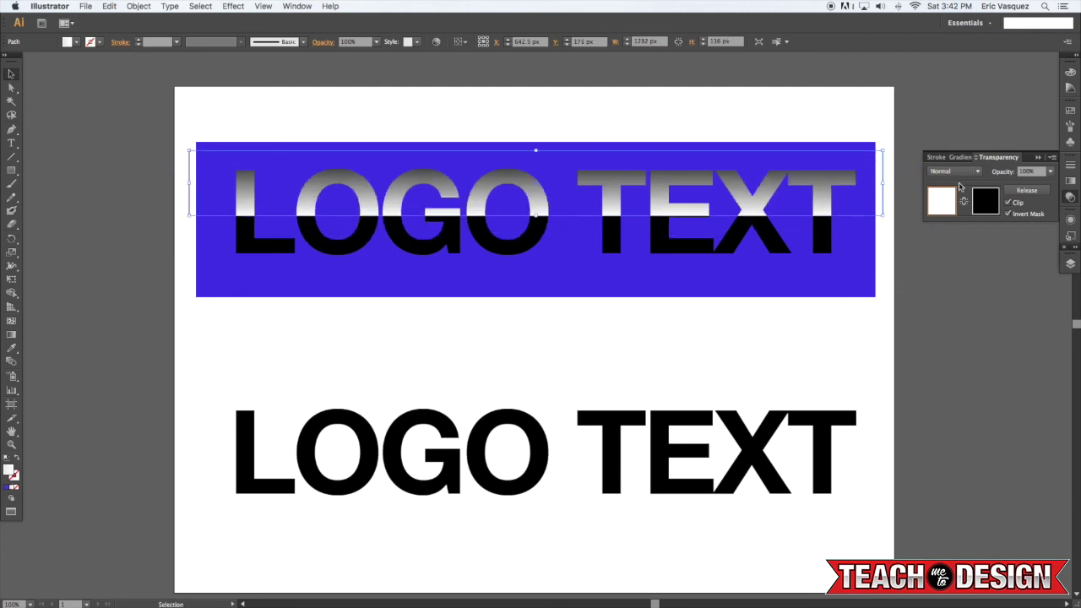
# - Set the masked top LOGO TEXT's opacity to 30%
pyautogui.click(1050, 171)
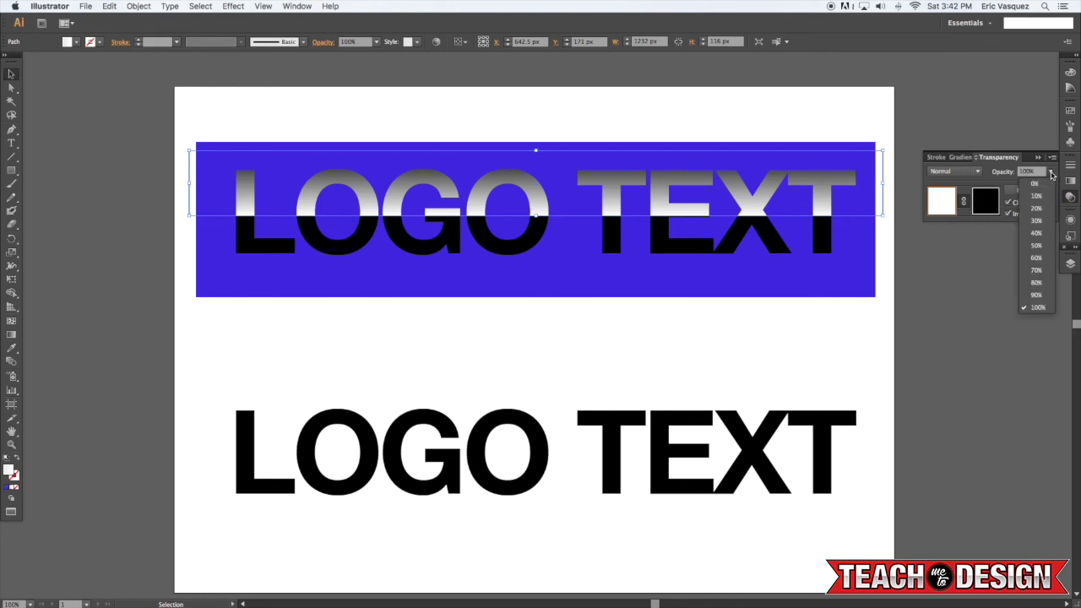
pyautogui.click(1041, 226)
pyautogui.click(972, 297)
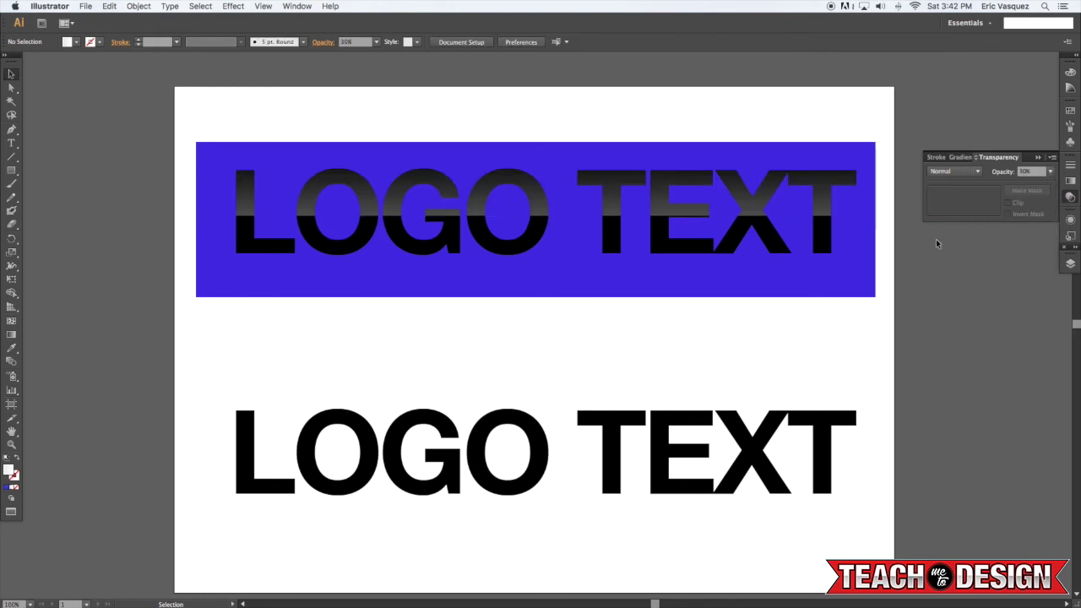
pyautogui.click(845, 201)
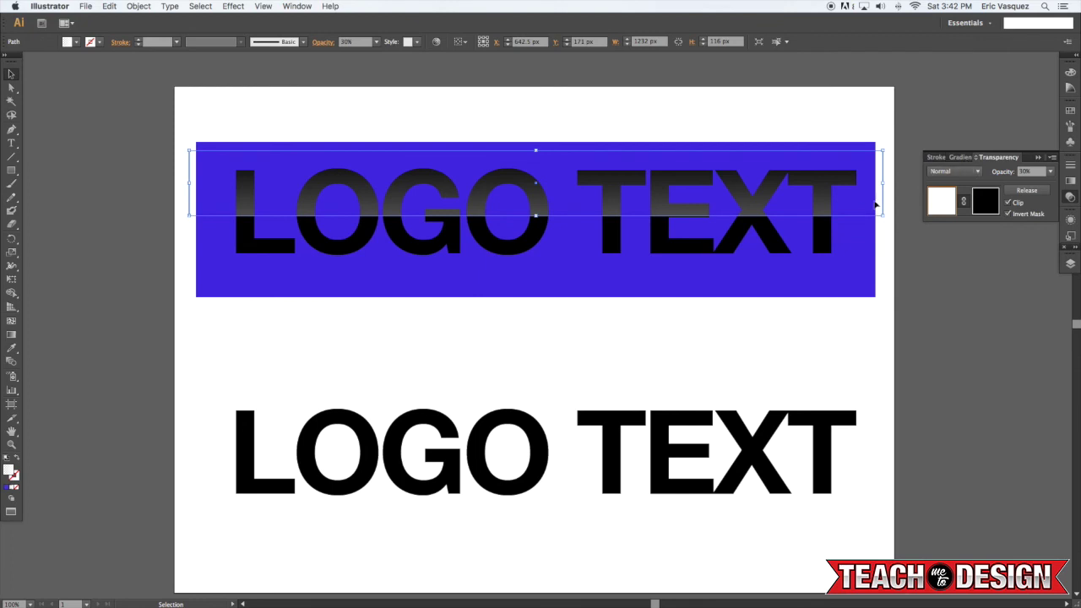
# - Nudge the mask gradient into place and unlink the opacity mask from the text
pyautogui.press('a')
pyautogui.press('Up')
pyautogui.press('Up')
pyautogui.press('Up')
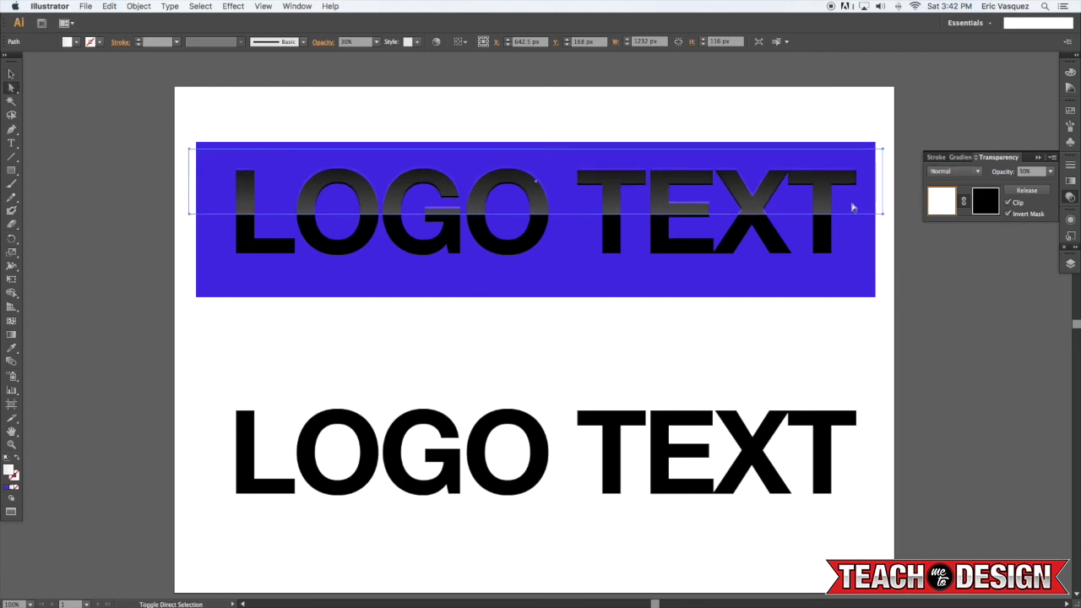
pyautogui.hotkey('shift', 'Up')
pyautogui.hotkey('shift', 'Up')
pyautogui.hotkey('shift', 'Down')
pyautogui.hotkey('shift', 'Down')
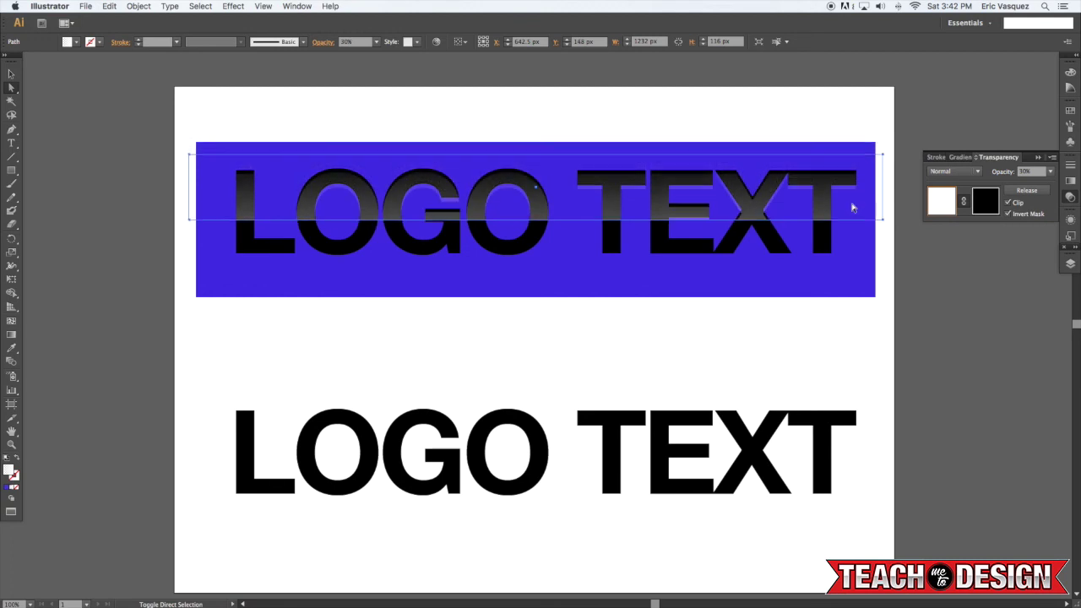
pyautogui.press('Down')
pyautogui.press('Down')
pyautogui.press('Down')
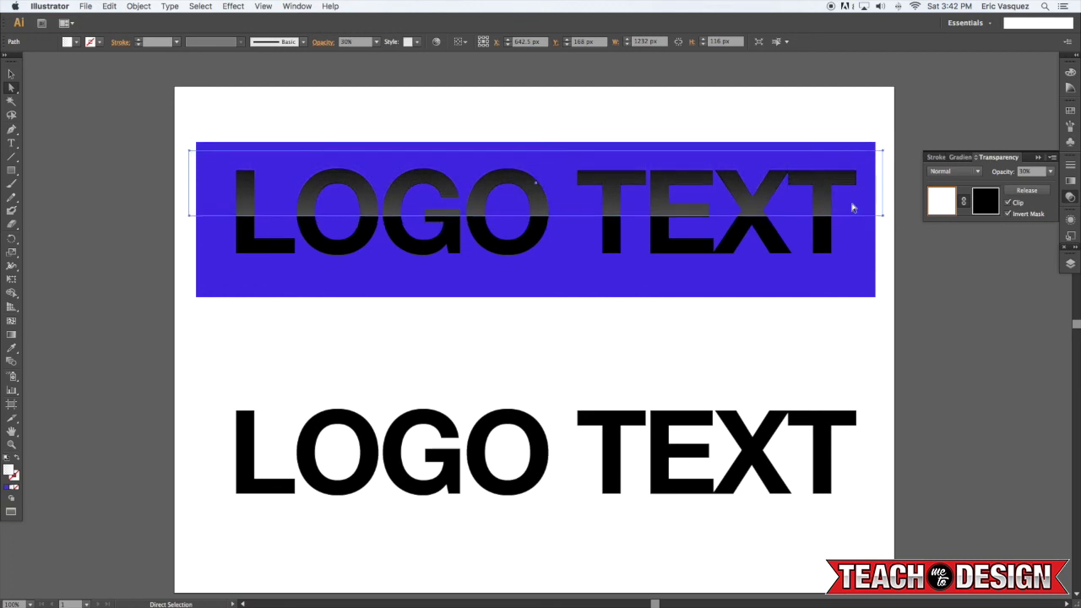
pyautogui.click(962, 201)
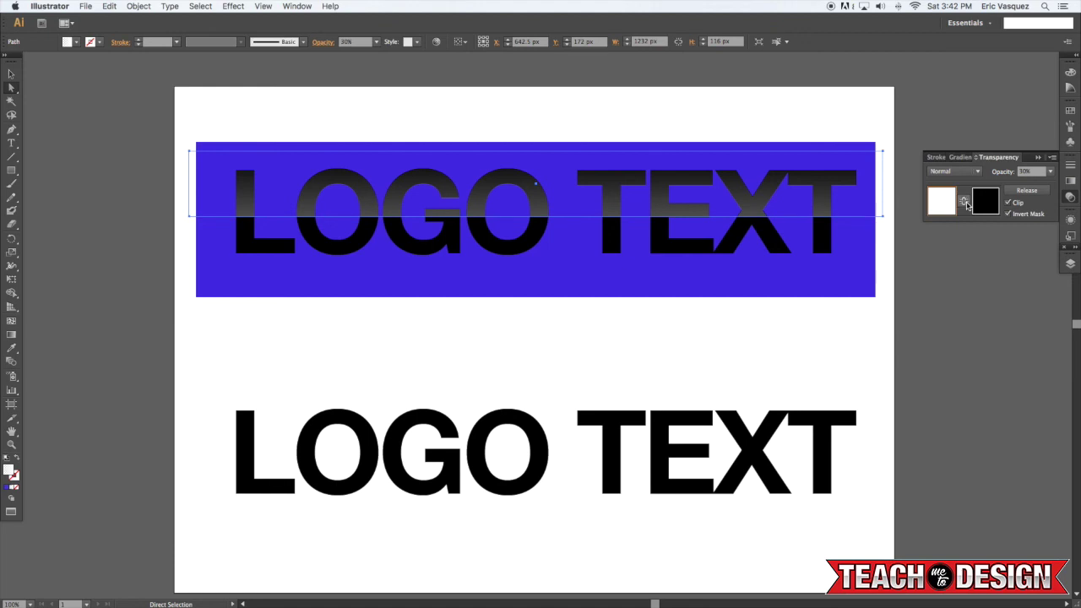
pyautogui.press('Up')
pyautogui.press('Up')
pyautogui.press('Up')
pyautogui.press('Up')
pyautogui.press('Up')
pyautogui.press('Up')
pyautogui.press('Up')
pyautogui.press('Up')
pyautogui.press('Up')
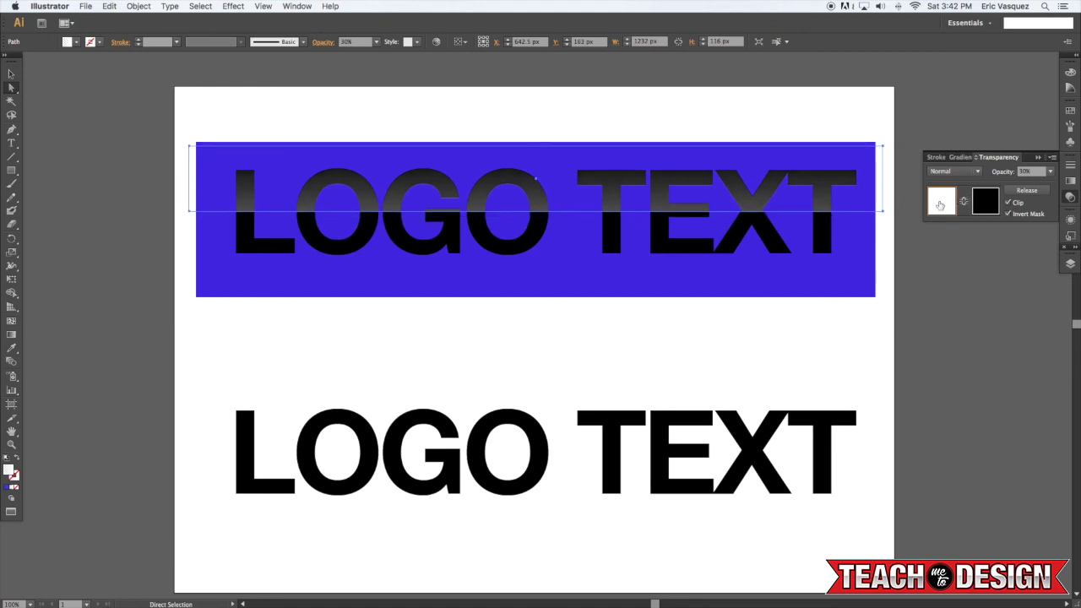
pyautogui.press('super+shift+a')
pyautogui.press('v')
# - Remove the blue backing rectangle and move the lower LOGO TEXT up beneath the top copy
pyautogui.click(840, 293)
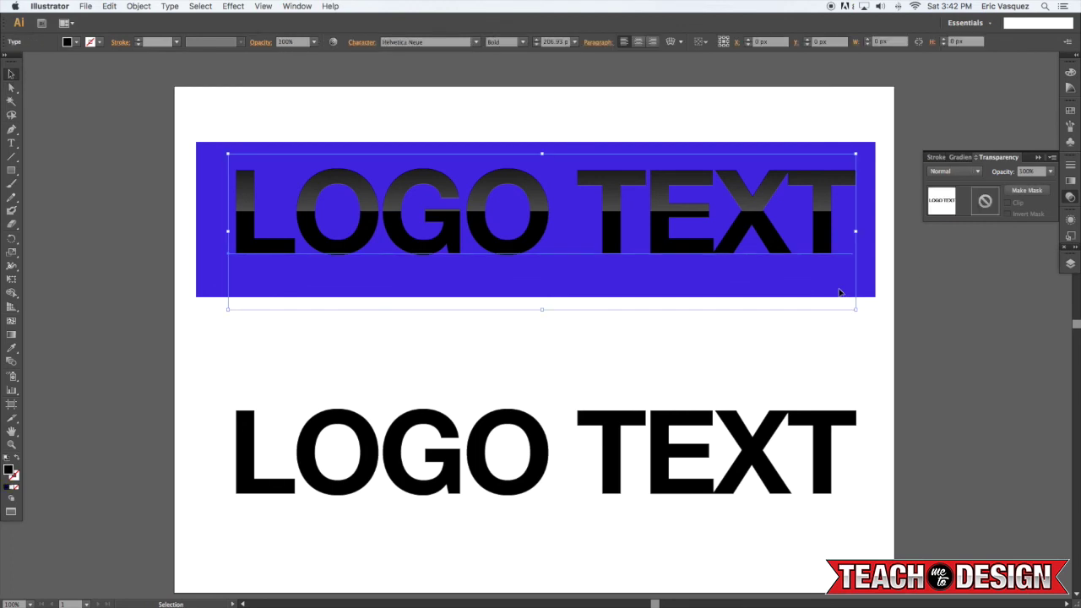
pyautogui.click(742, 140)
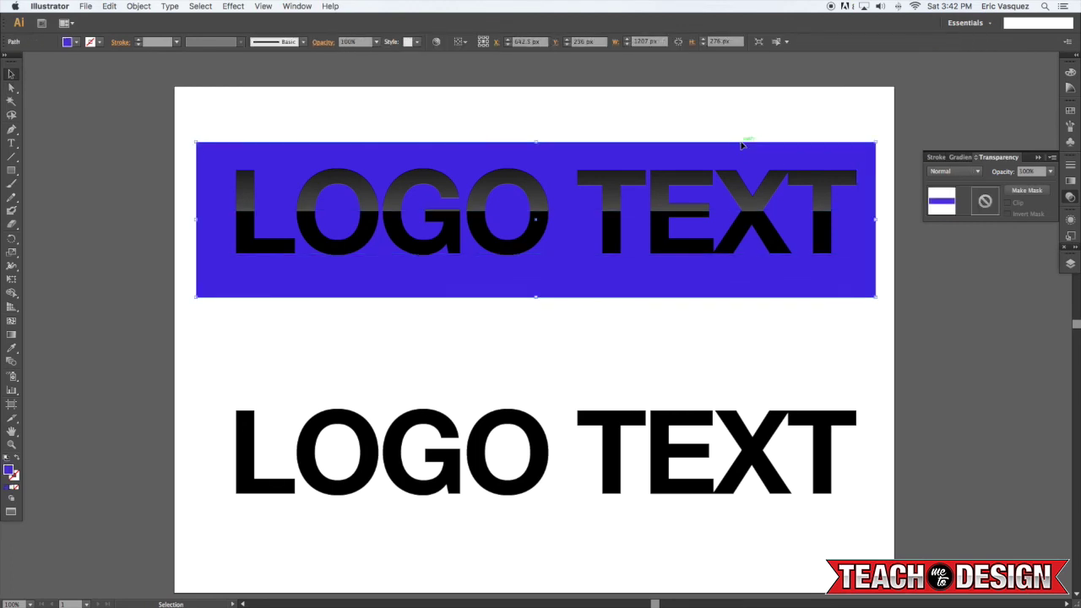
pyautogui.click(856, 434)
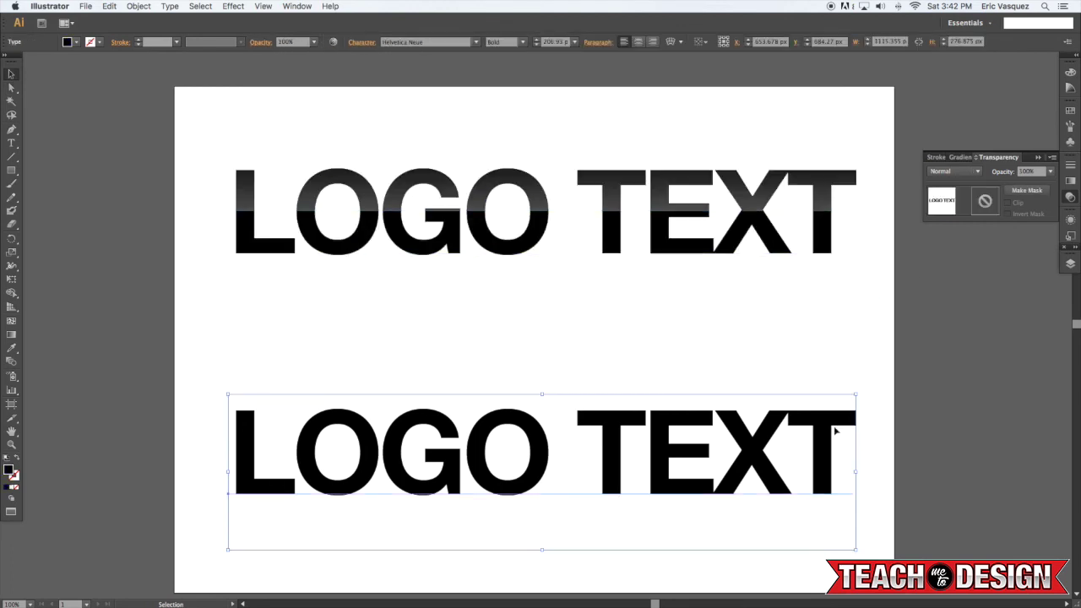
pyautogui.moveTo(856, 434); pyautogui.dragTo(952, 353)
pyautogui.click(950, 350)
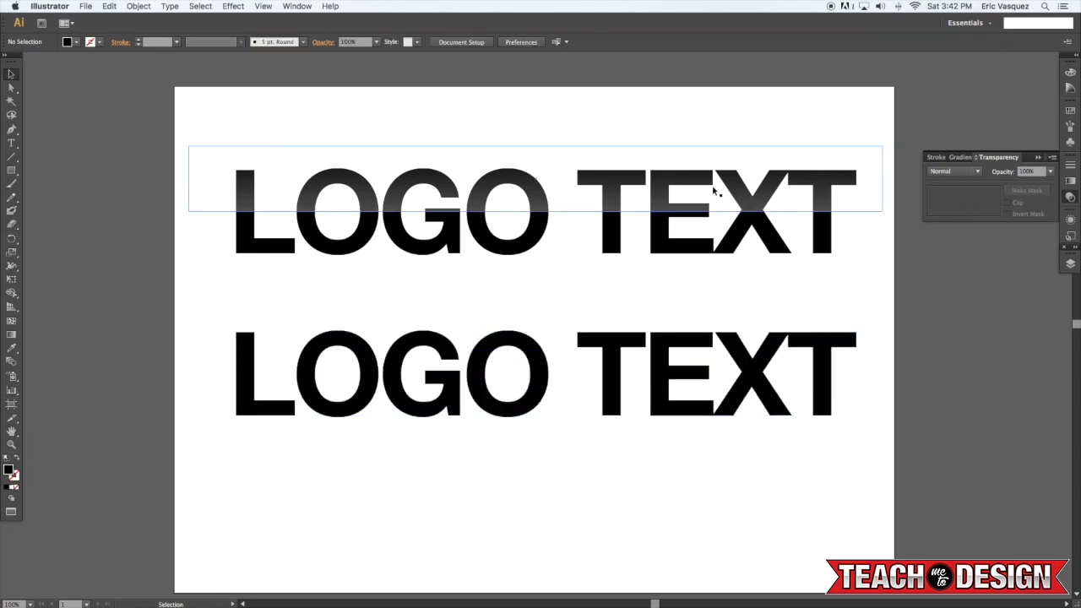